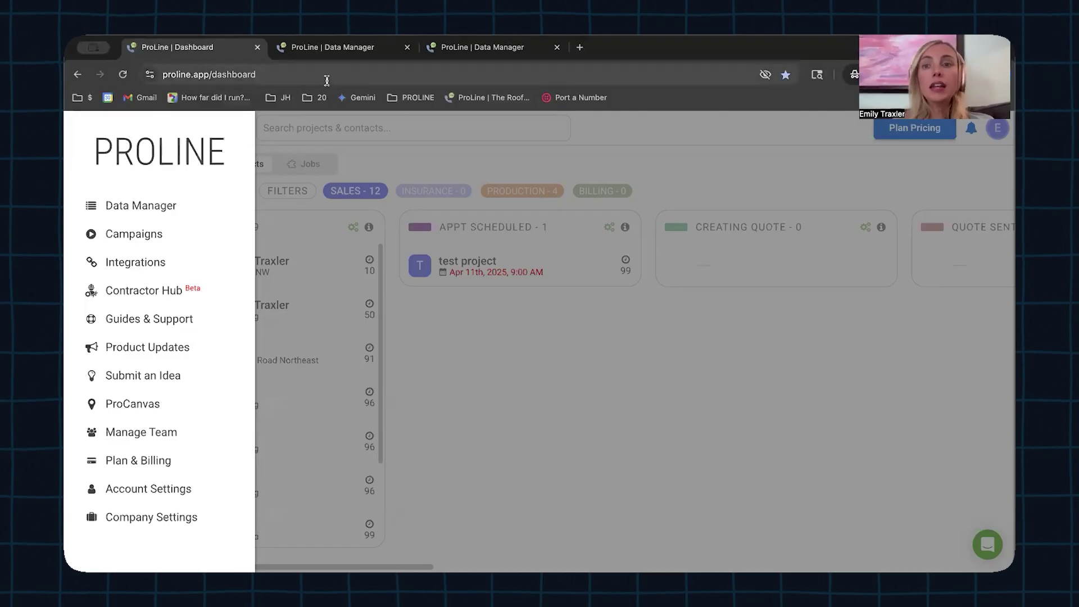
- Open the Data Manager's projects list and examine the stage, past stage, location, status and sort direction filter options
left_click(354, 54)
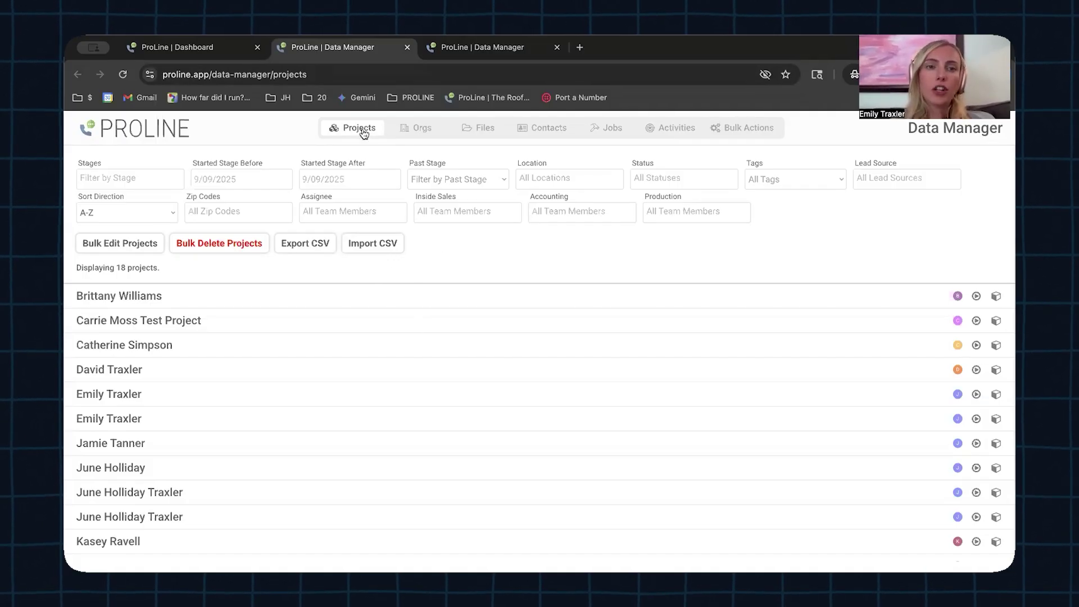
left_click(138, 178)
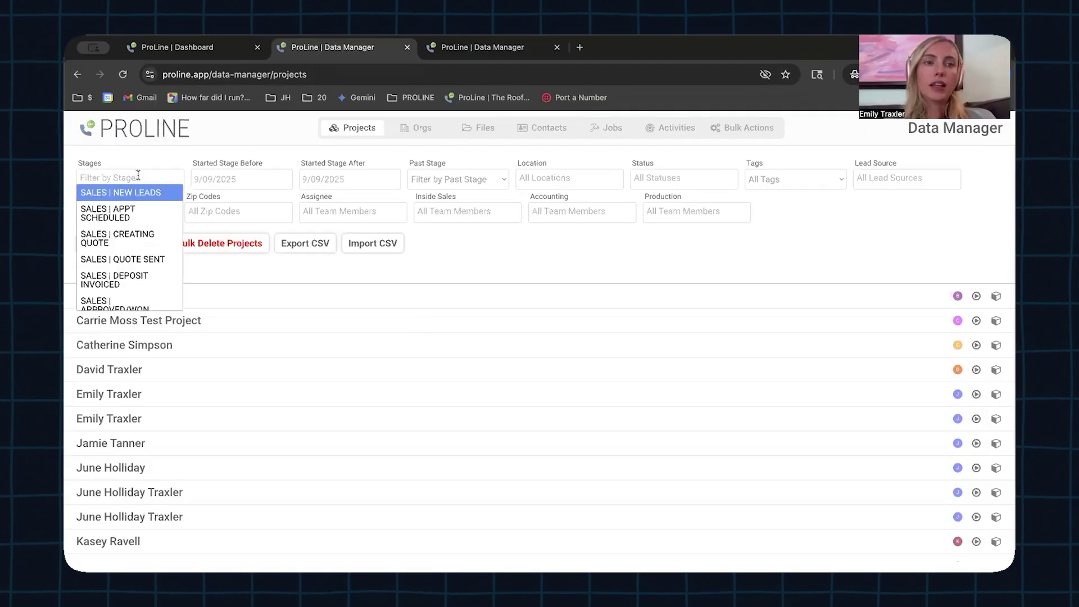
left_click(254, 144)
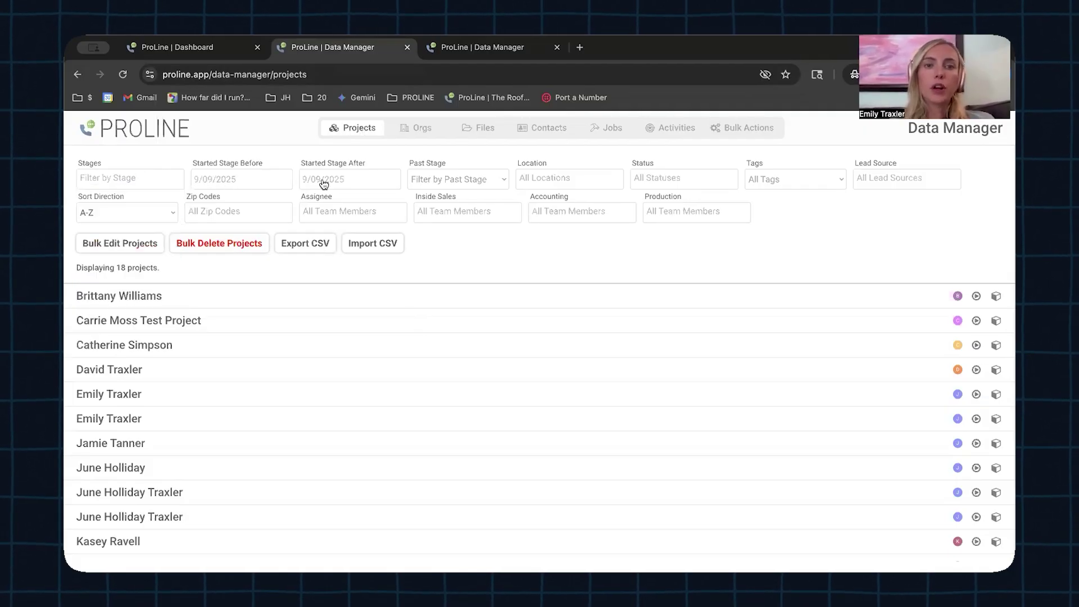
left_click(484, 178)
left_click(586, 177)
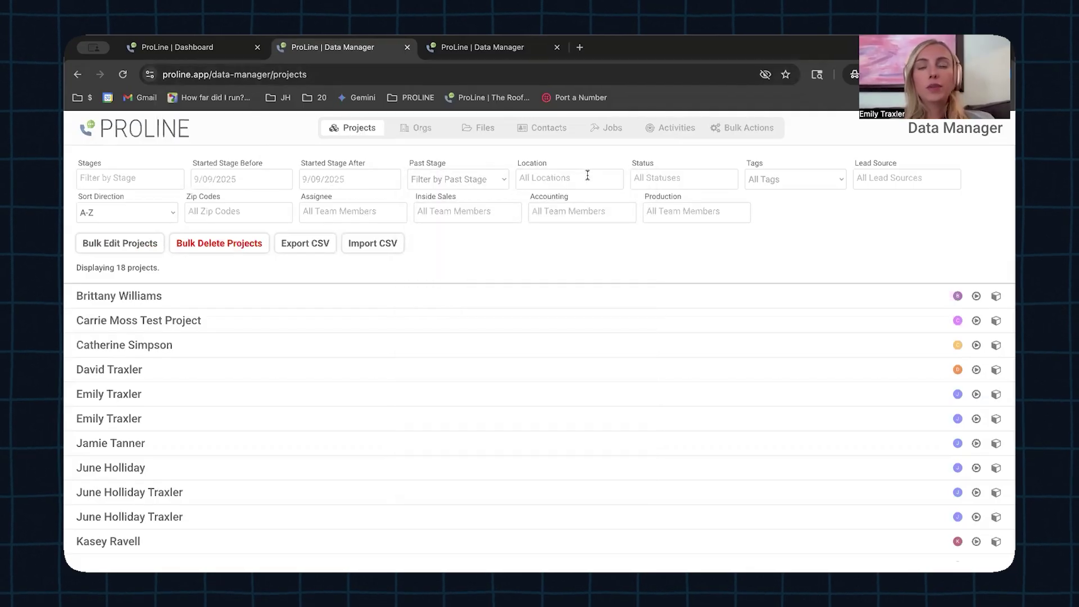
left_click(679, 177)
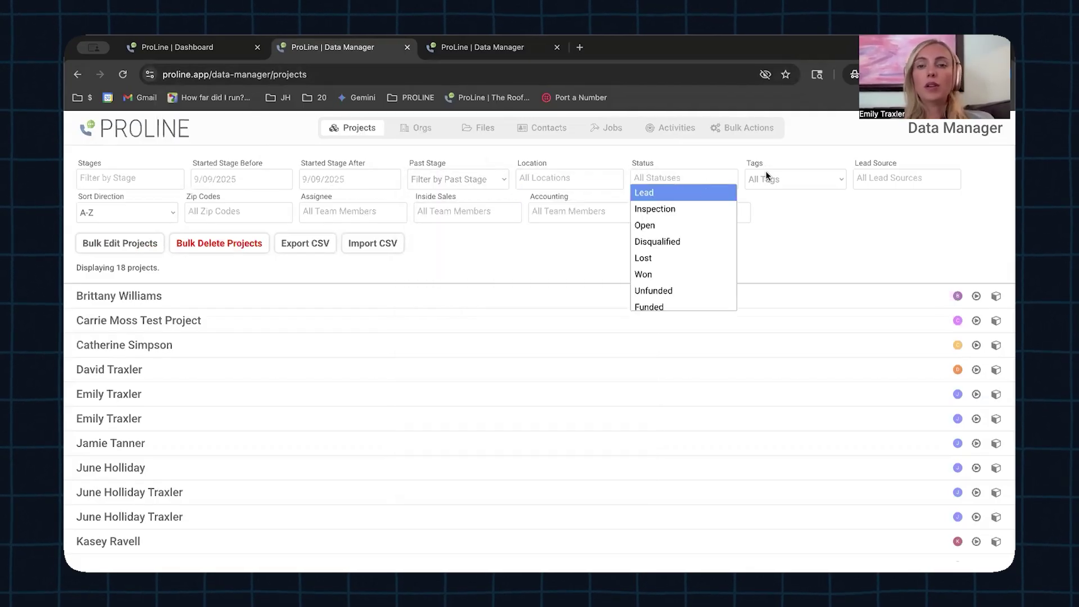
left_click(775, 225)
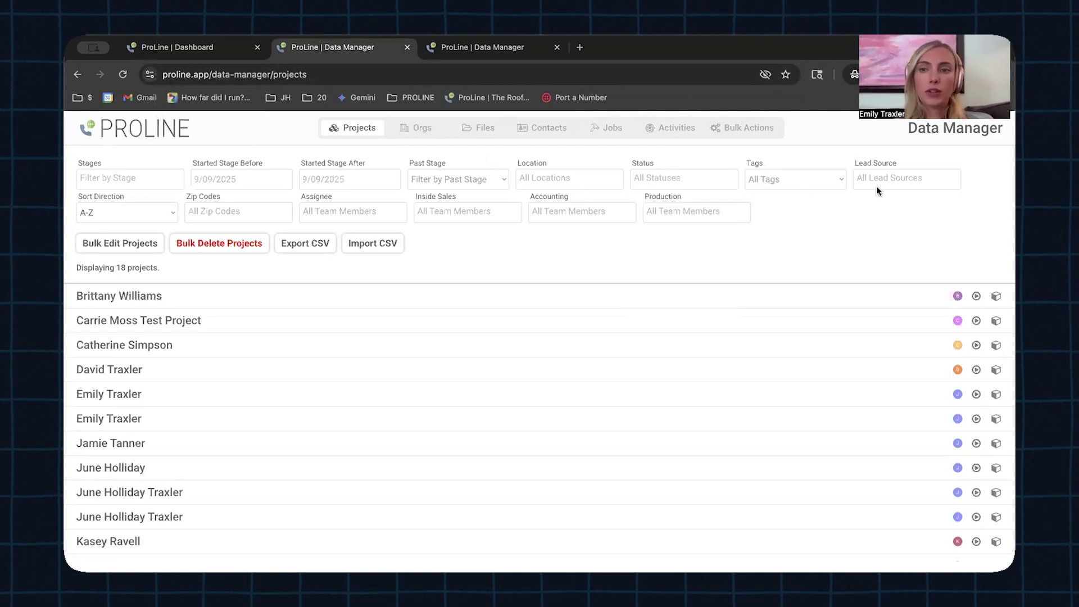
left_click(152, 212)
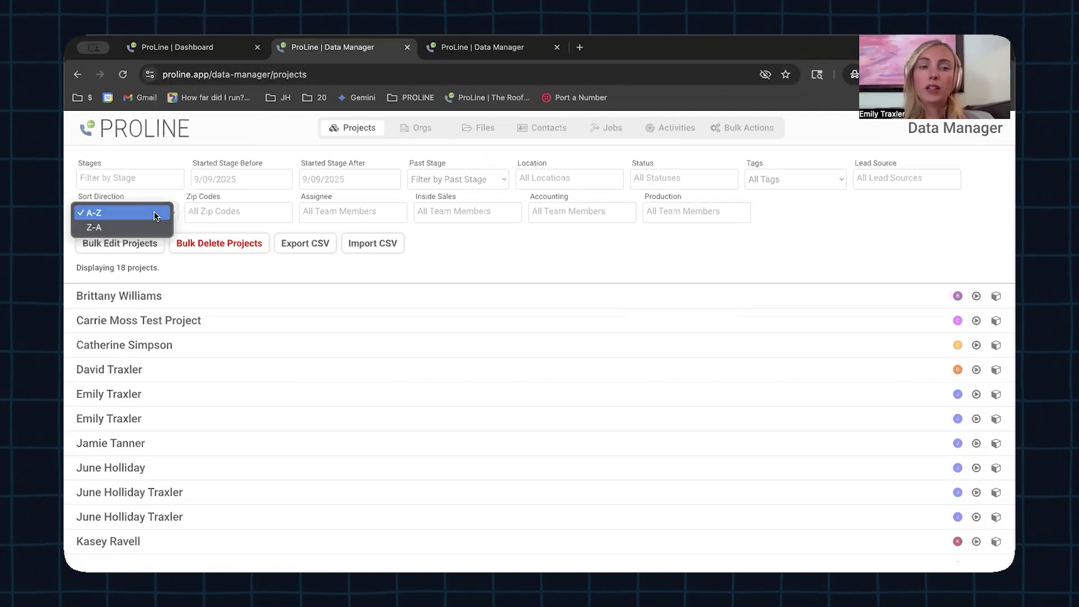
left_click(602, 245)
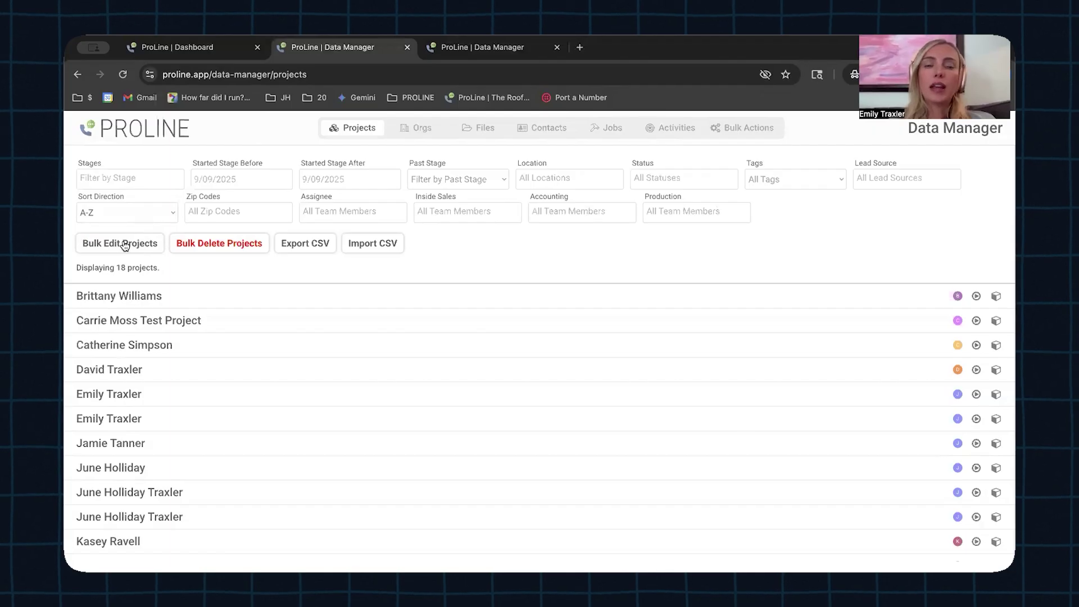
- Bulk edit the projects in zip code 30305 to assign them to the second listed team member, and clear the zip code filter
left_click(281, 214)
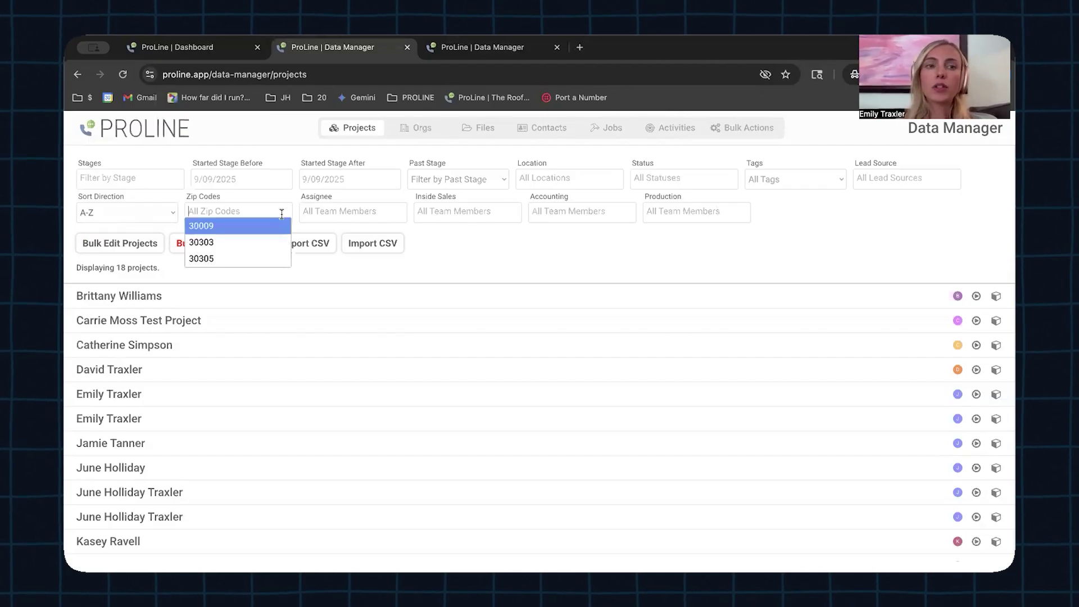
left_click(256, 258)
left_click(137, 247)
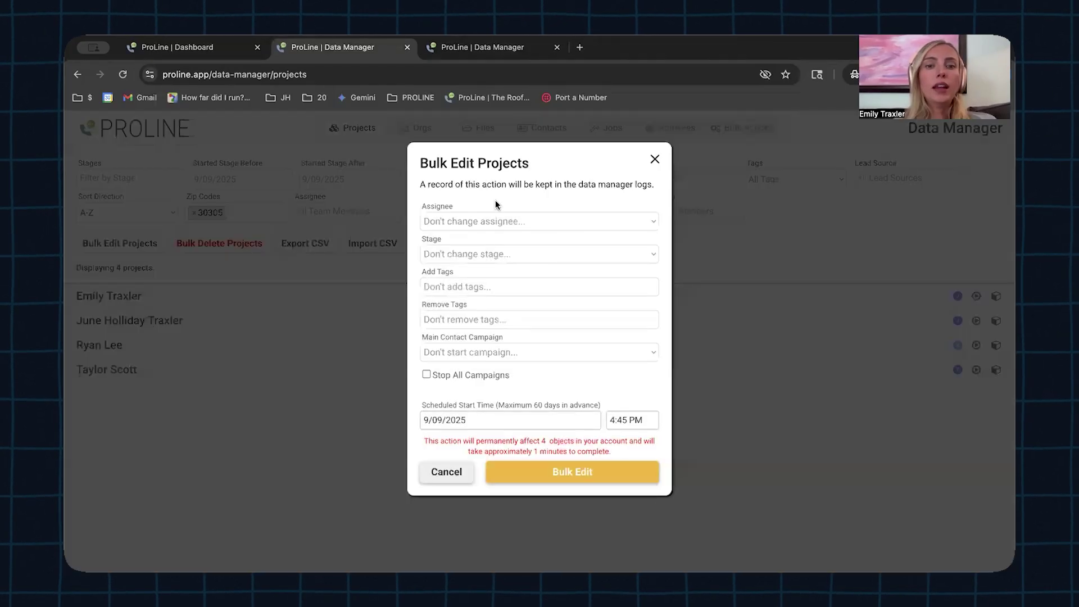
left_click(502, 219)
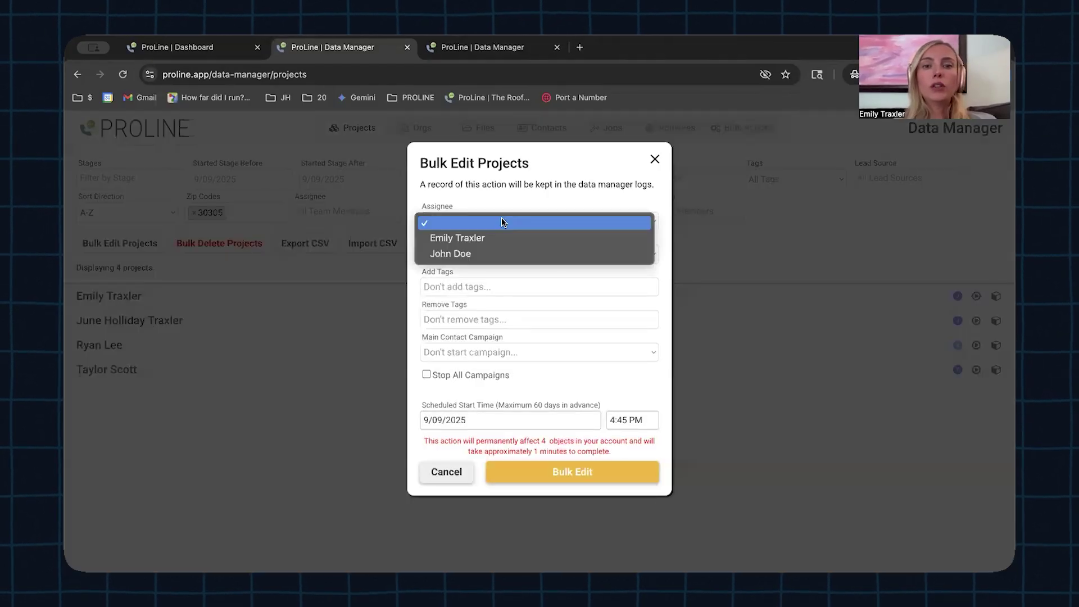
left_click(503, 253)
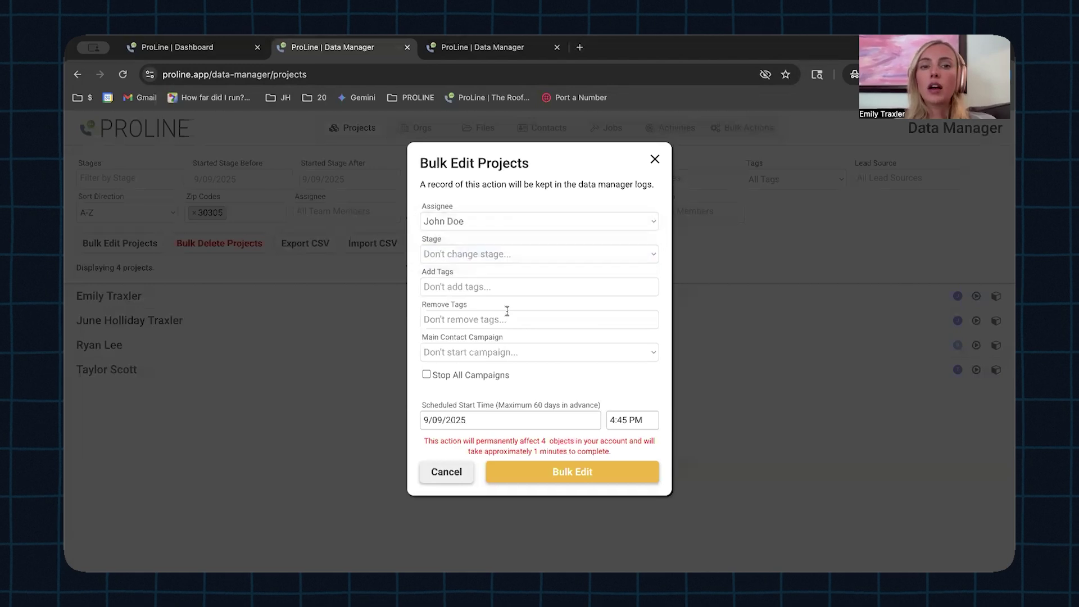
left_click(572, 475)
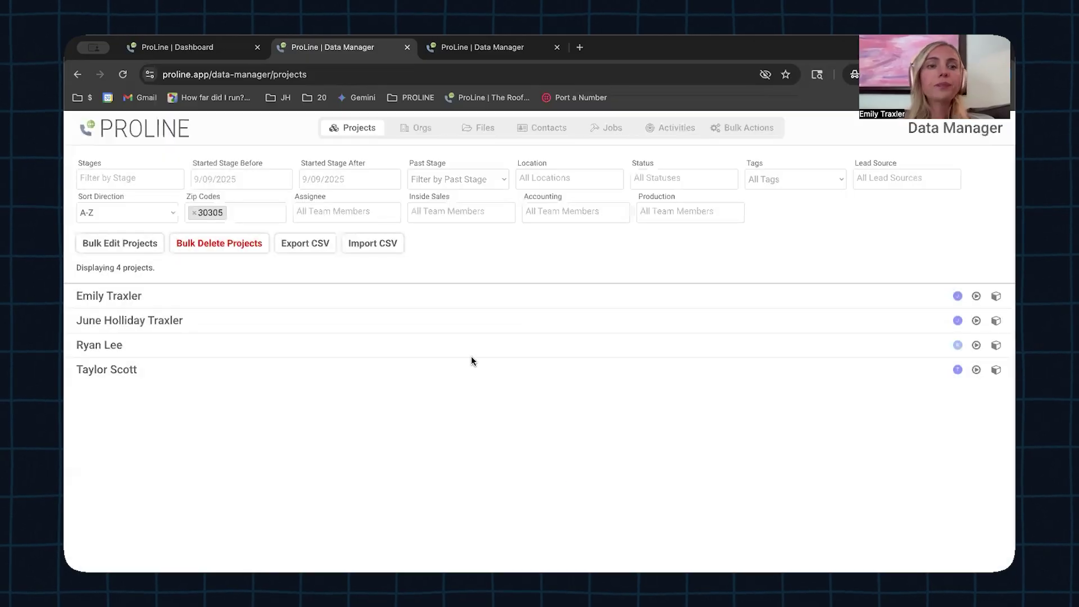
left_click(194, 212)
left_click(468, 259)
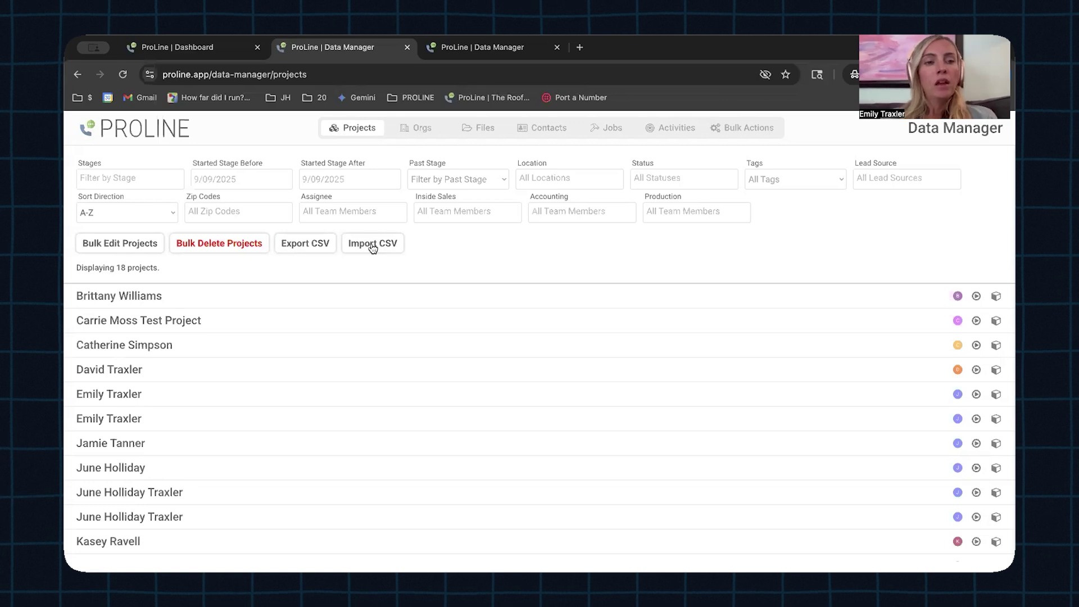
- Review the organizations and company files sections, including the files section's CSV importer
left_click(422, 135)
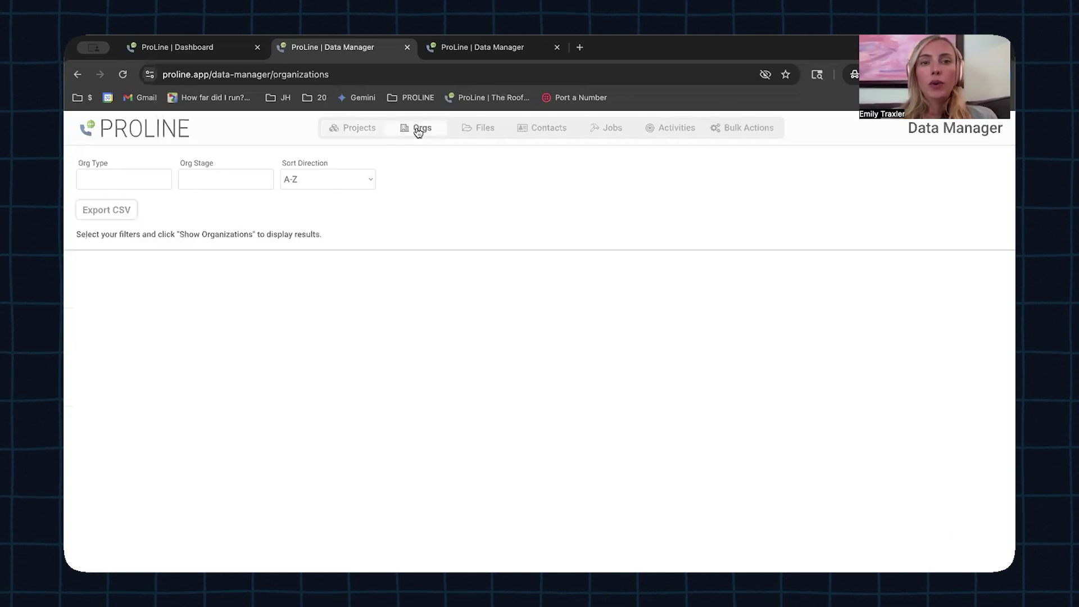
left_click(488, 136)
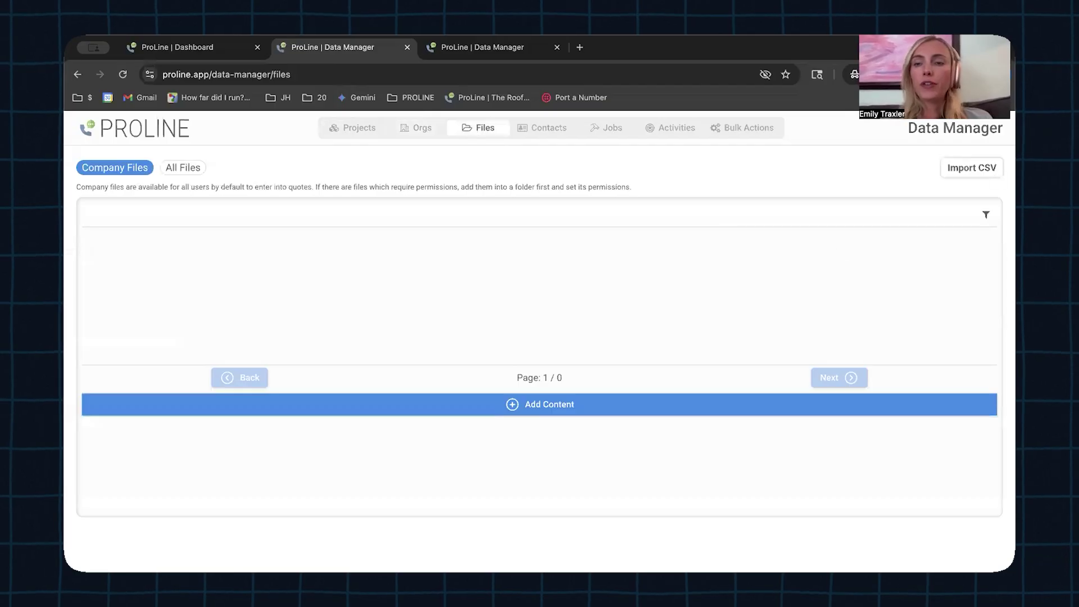
left_click(974, 170)
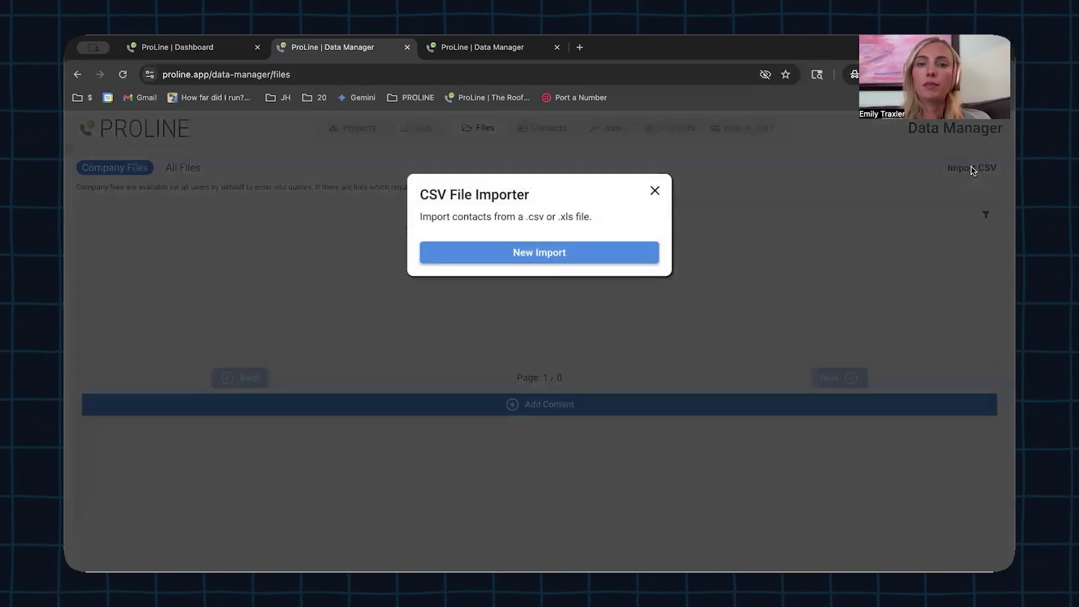
left_click(655, 192)
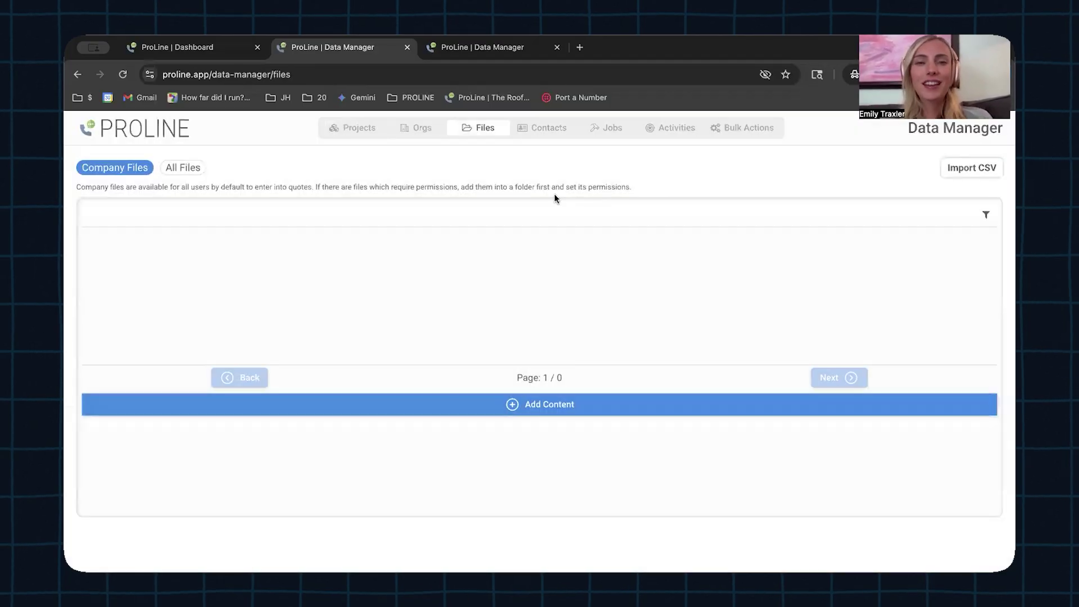
- Review the contacts, jobs, activities and bulk actions sections, including the type filter for bulk actions
left_click(550, 132)
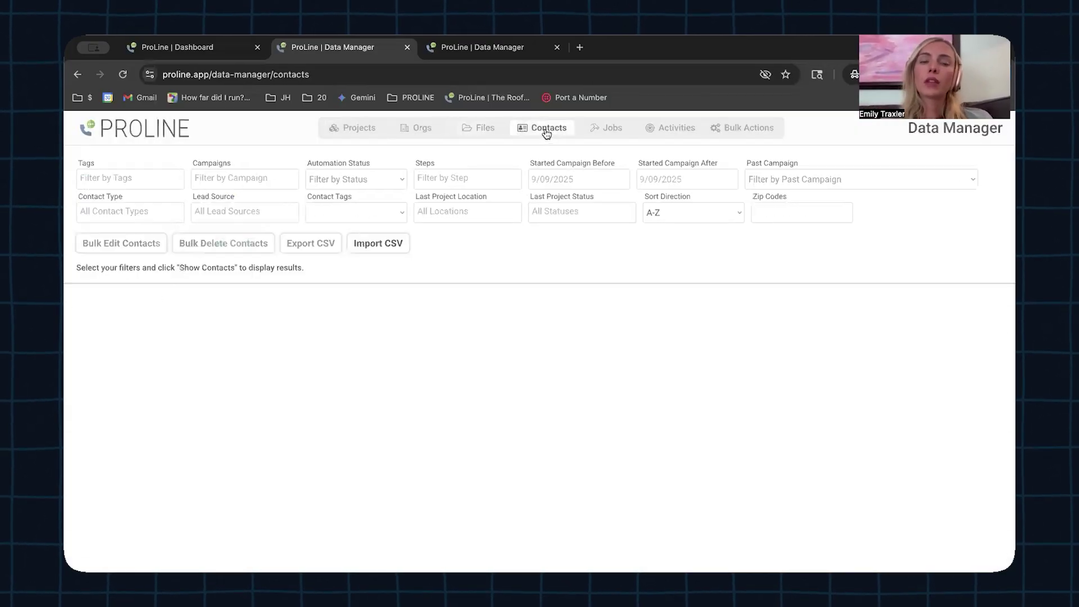
left_click(609, 131)
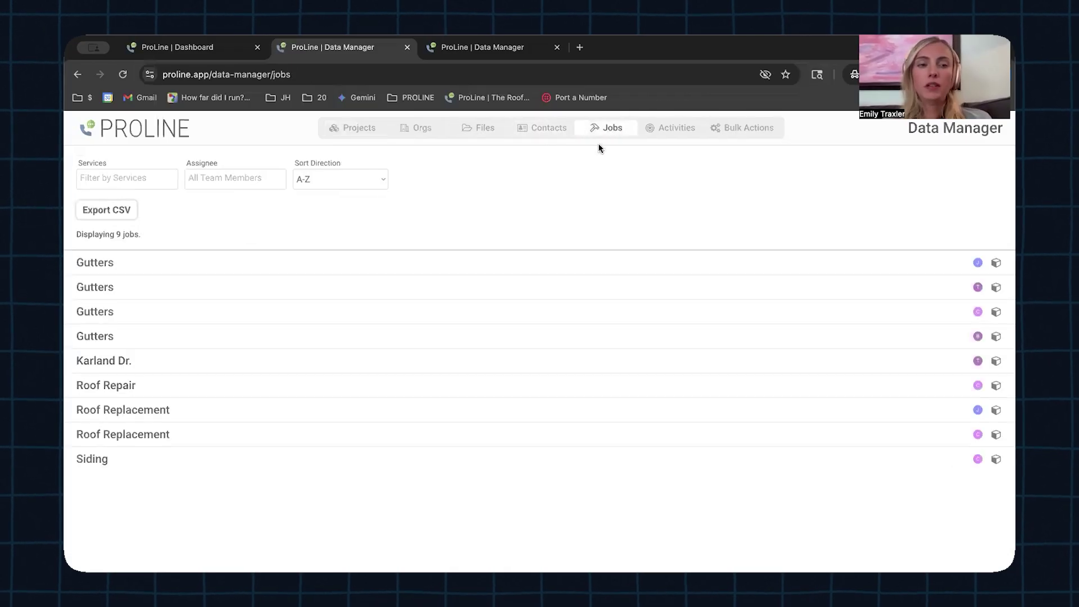
left_click(670, 137)
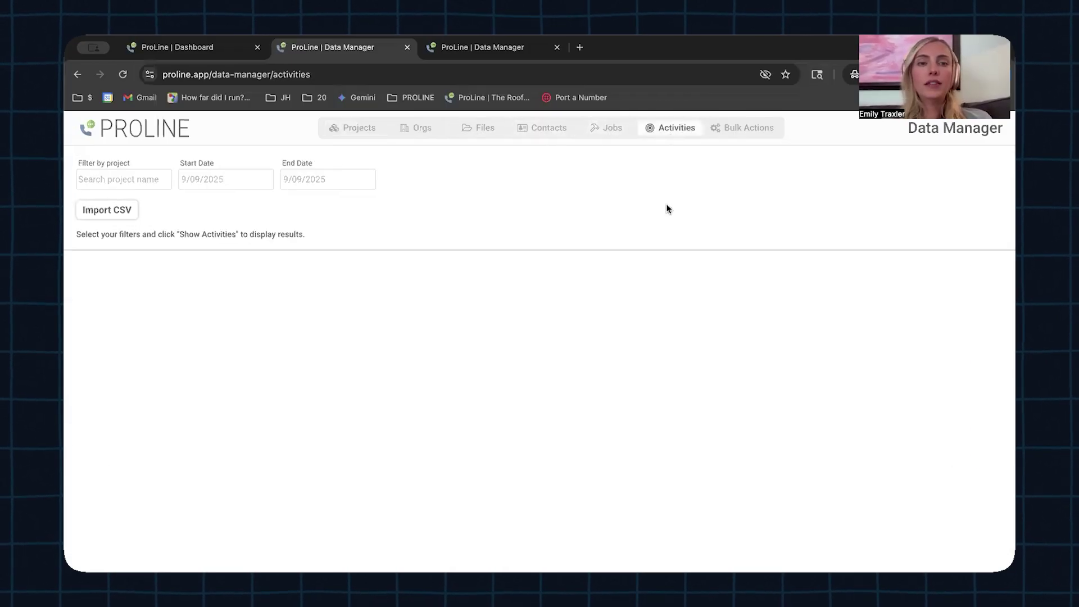
left_click(738, 134)
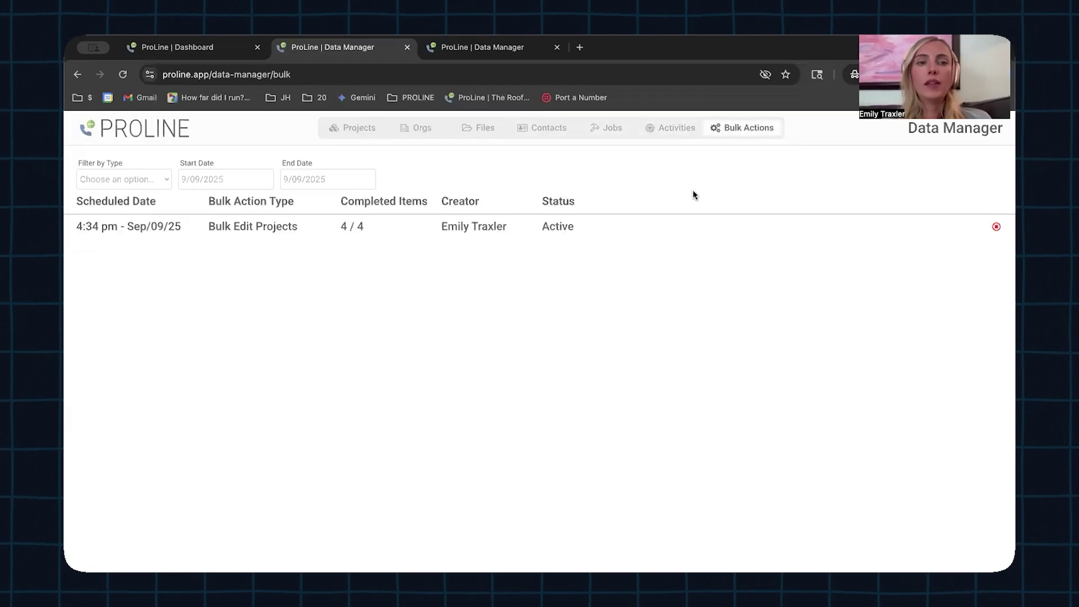
left_click(160, 180)
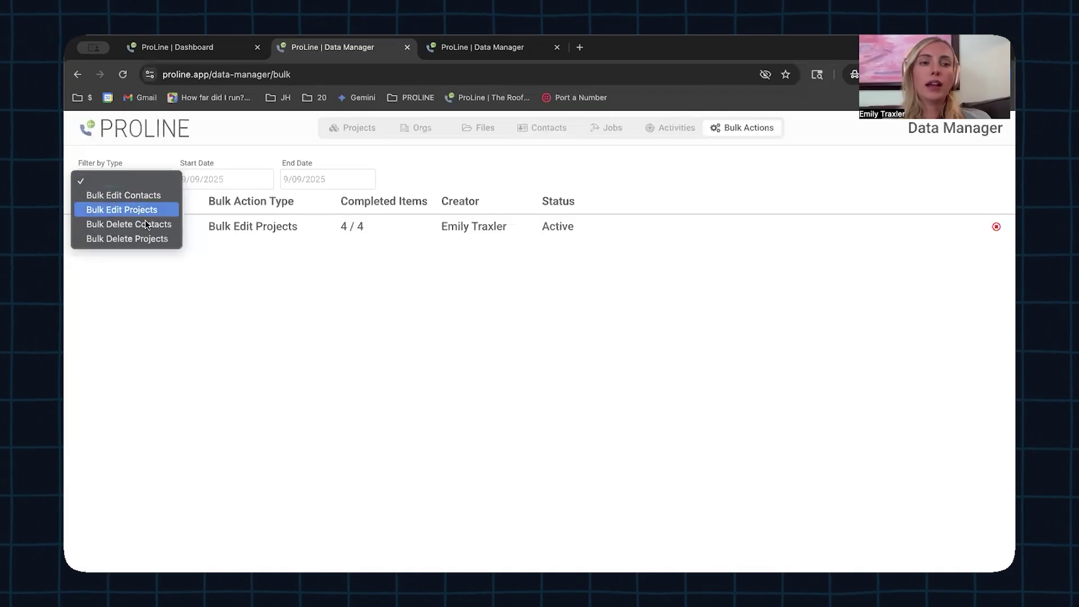
left_click(224, 146)
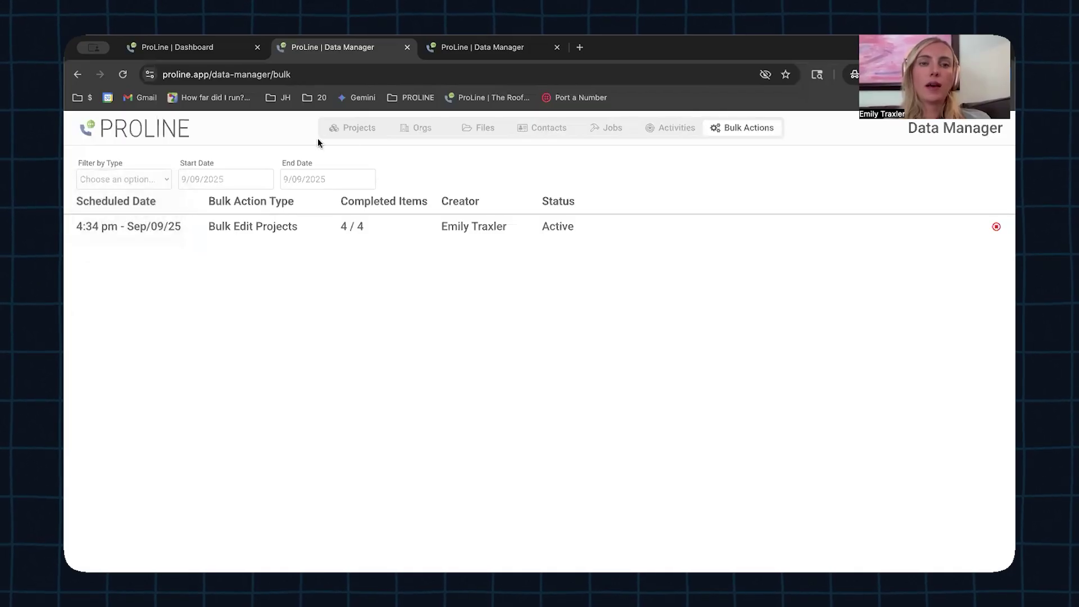
- Return to the projects list and filter it by the stage SALES | APPROVED/WON
left_click(346, 134)
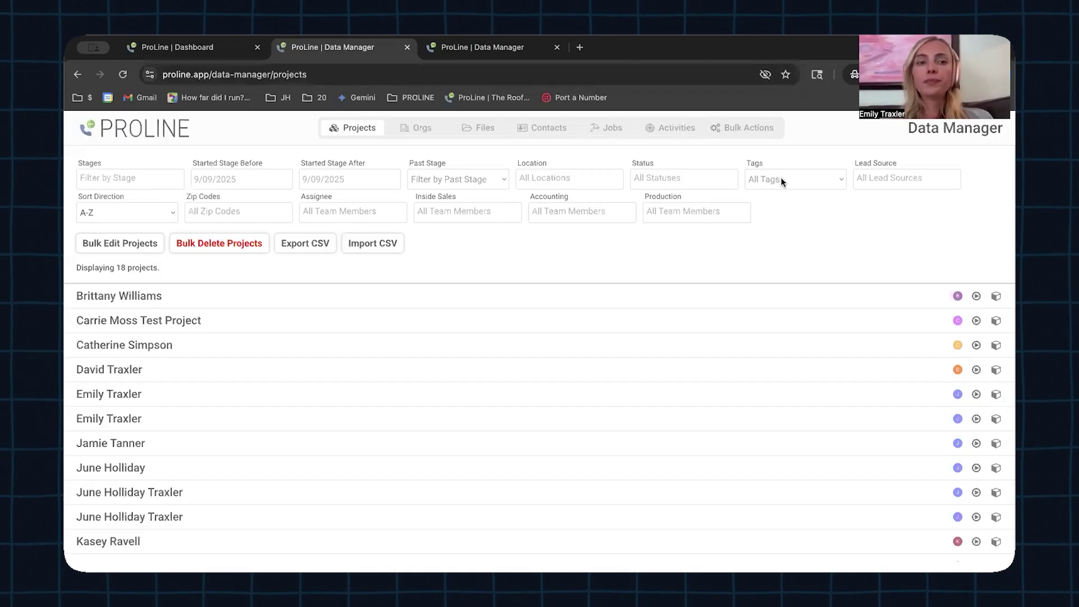
scroll(417, 364, "down", 1)
scroll(417, 364, "up", 1)
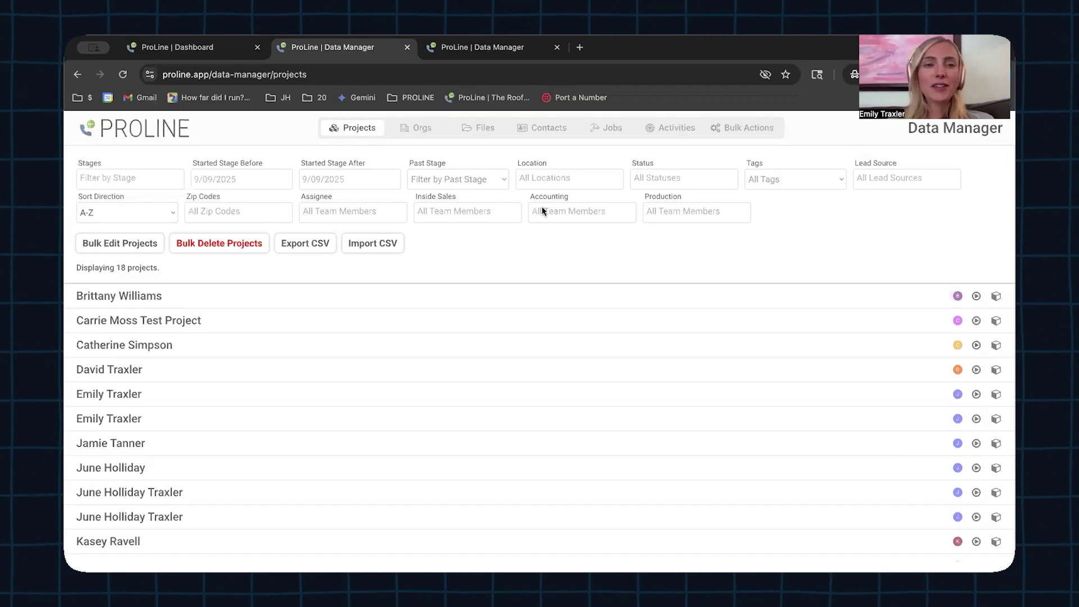
left_click(153, 175)
scroll(135, 241, "down", 1)
scroll(135, 240, "down", 1)
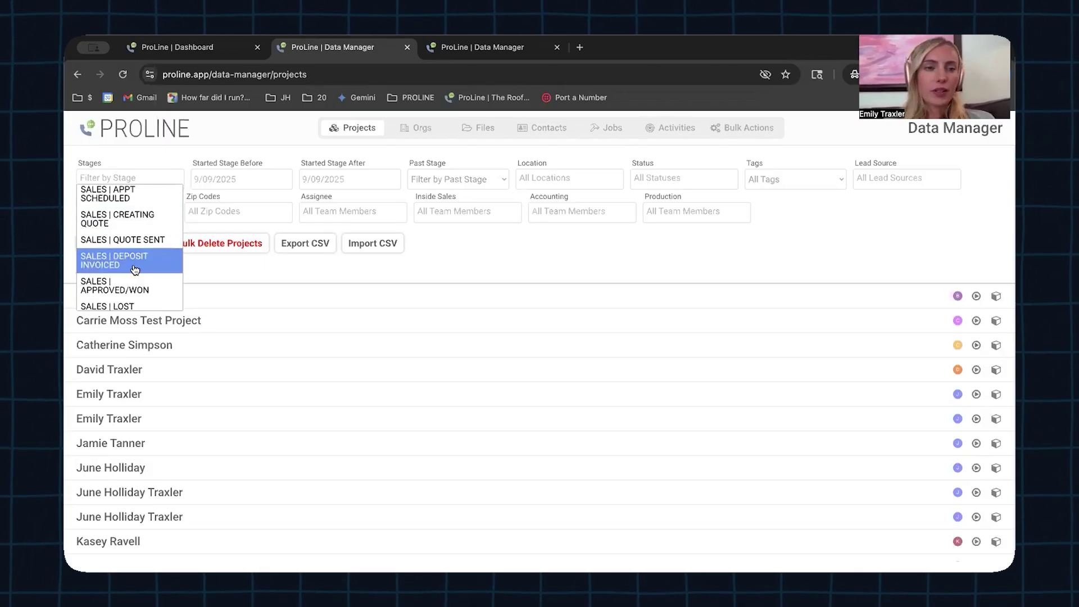
scroll(134, 269, "down", 1)
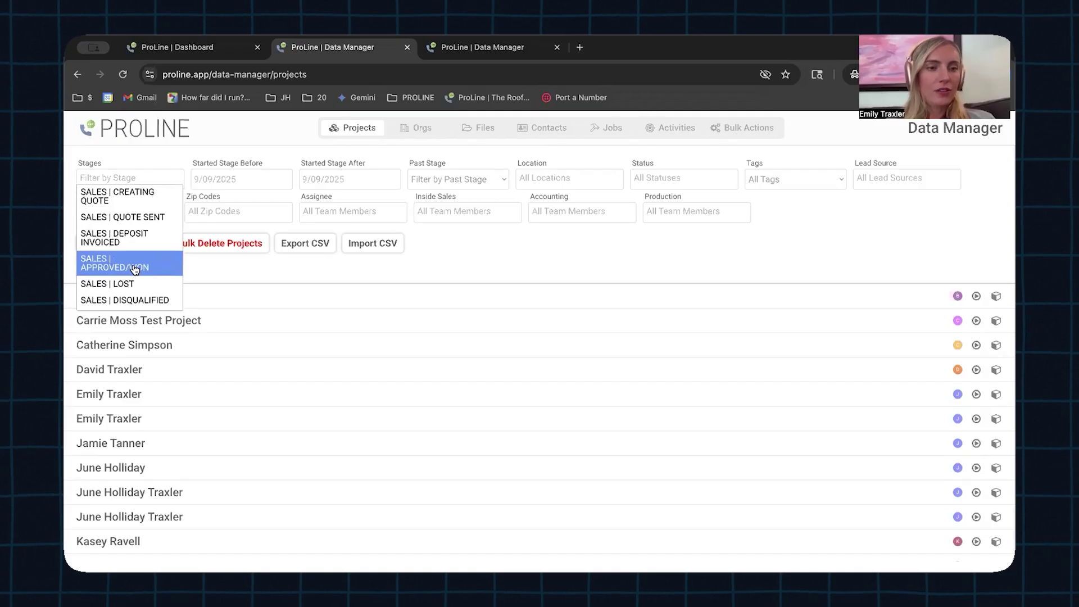
left_click(135, 269)
- Set the Started Stage Before filter to 3/01/2025
left_click(253, 183)
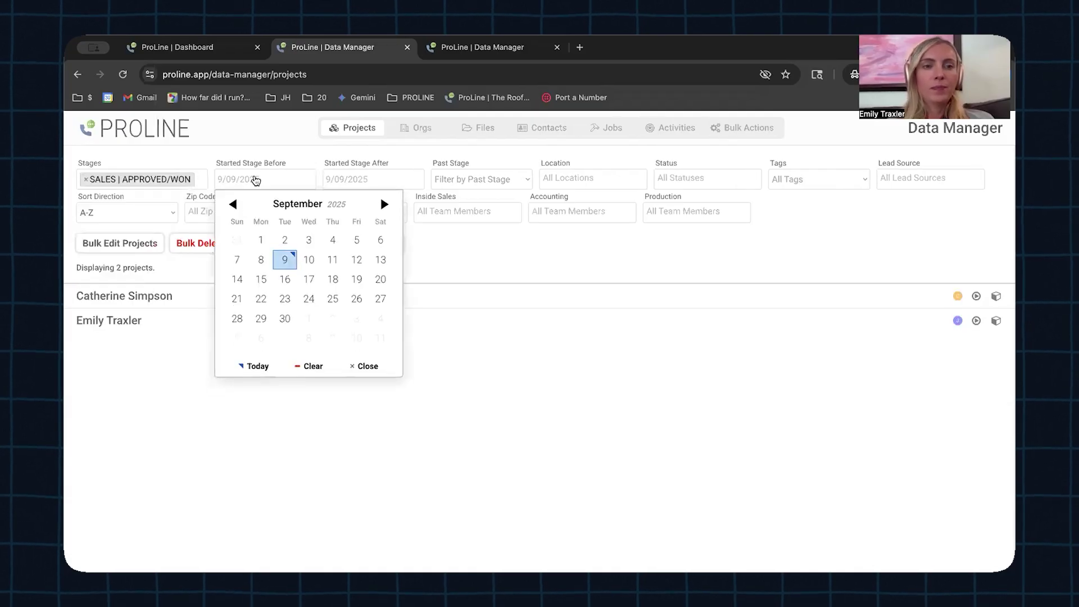
left_click(234, 206)
left_click(234, 206)
left_click(233, 205)
left_click(233, 206)
left_click(233, 205)
left_click(234, 205)
left_click(234, 205)
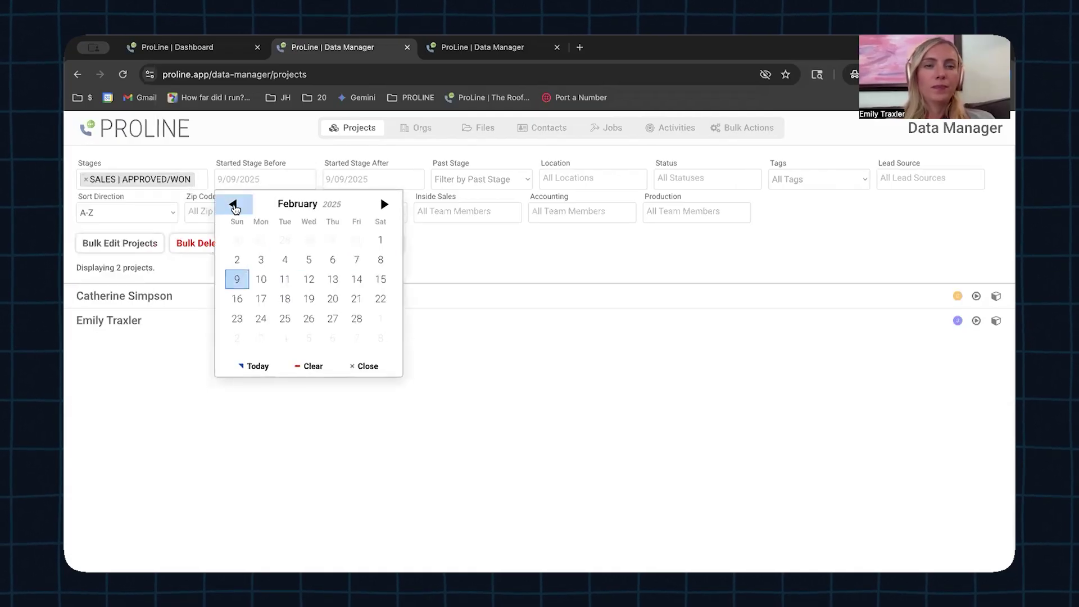
left_click(383, 207)
left_click(381, 240)
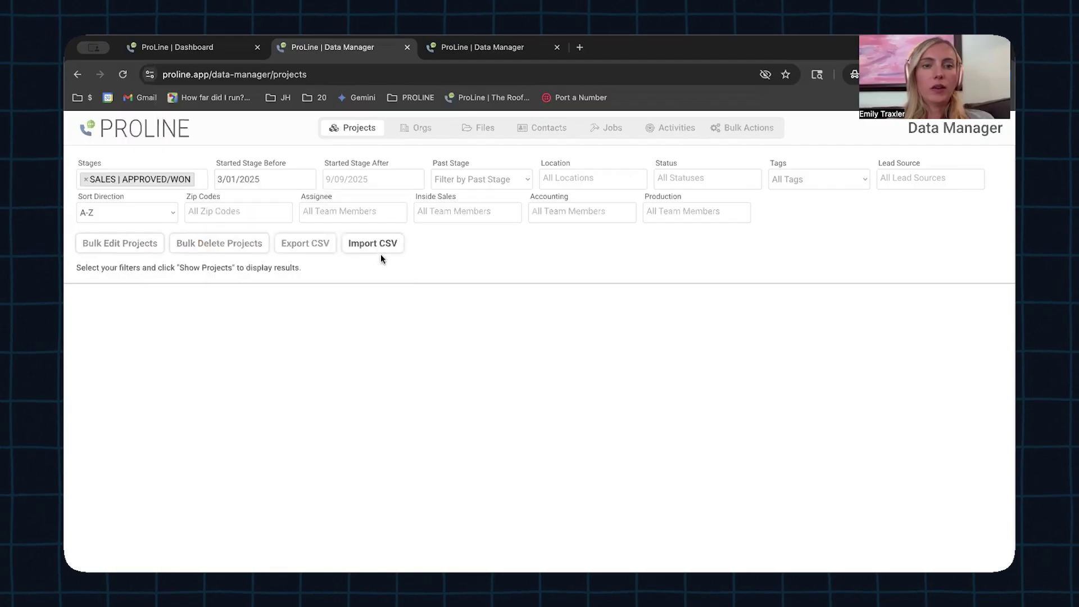
- Set the Started Stage After filter to 3/01/2025
left_click(381, 187)
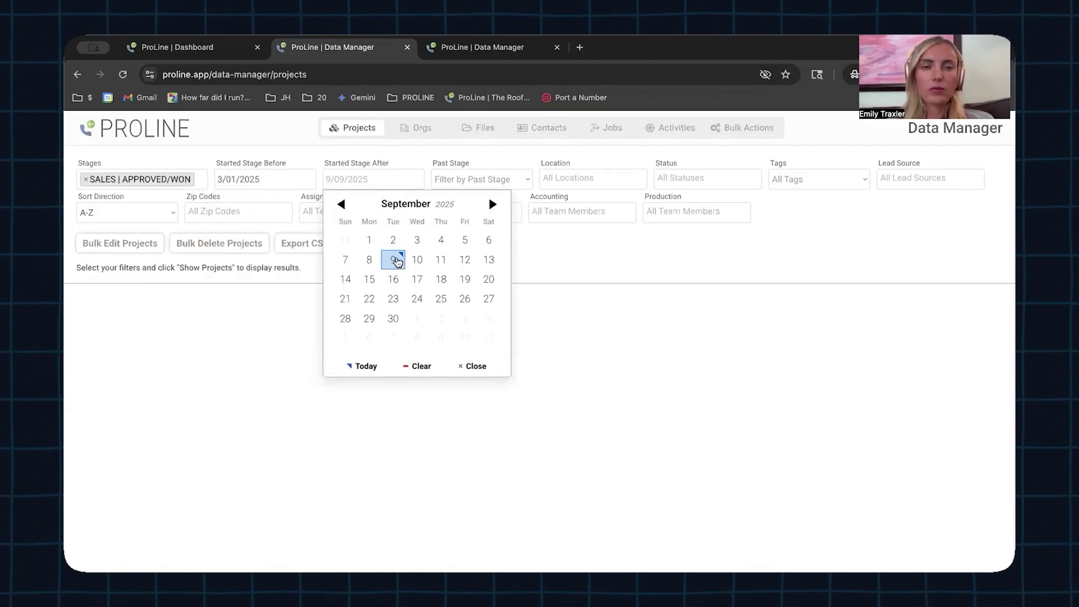
left_click(341, 206)
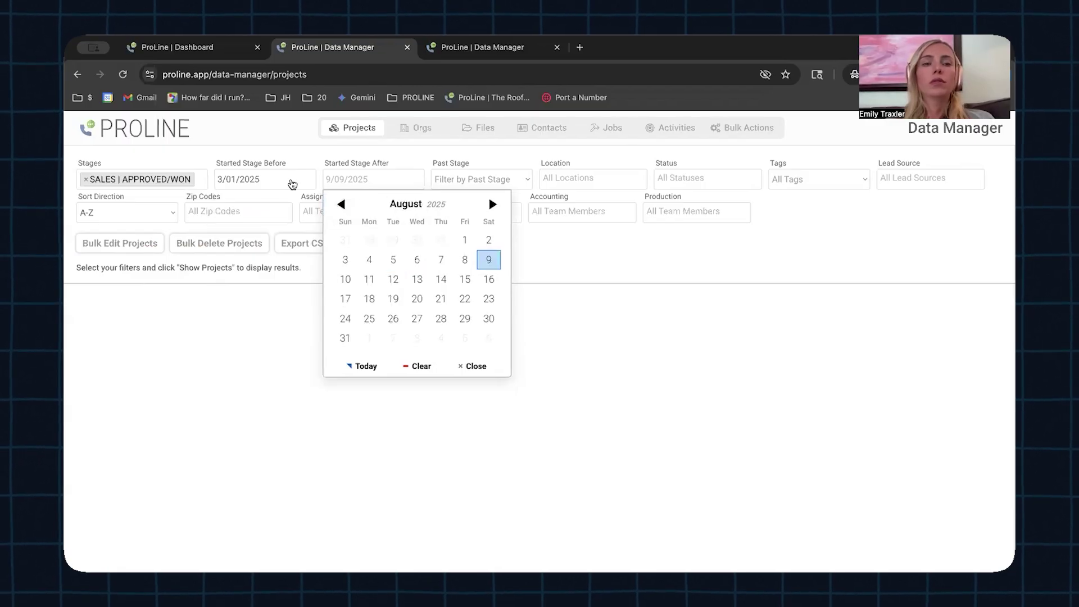
left_click(342, 206)
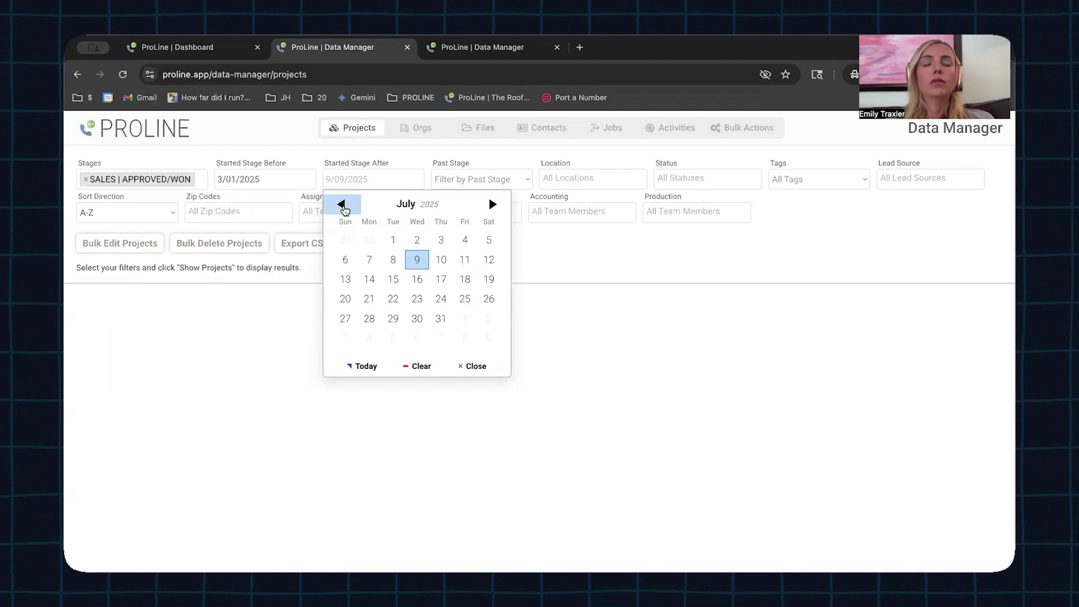
left_click(341, 206)
left_click(342, 207)
left_click(342, 207)
left_click(342, 206)
left_click(342, 206)
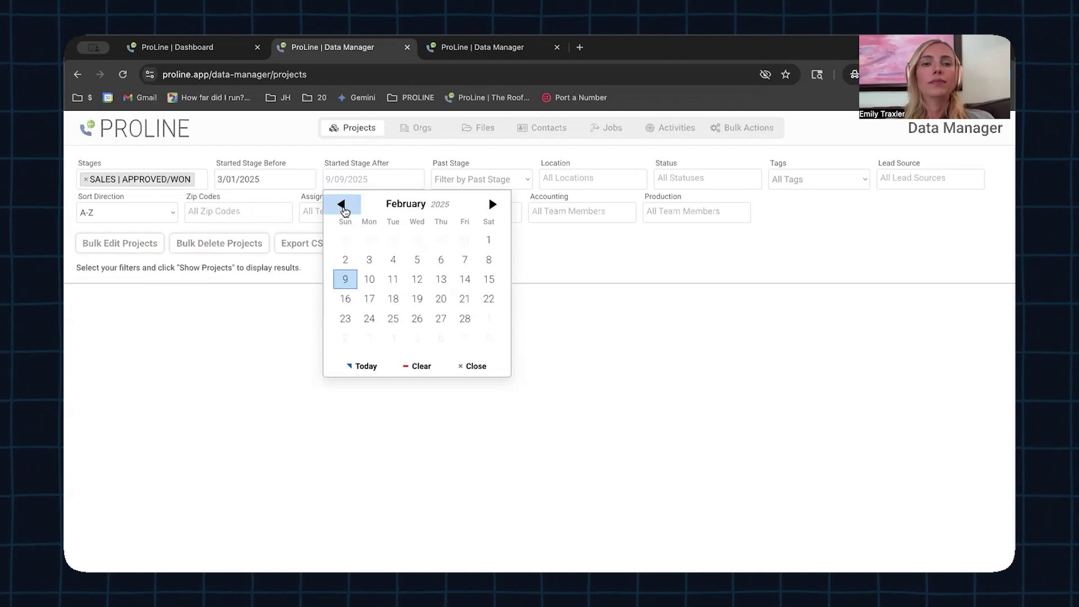
left_click(492, 204)
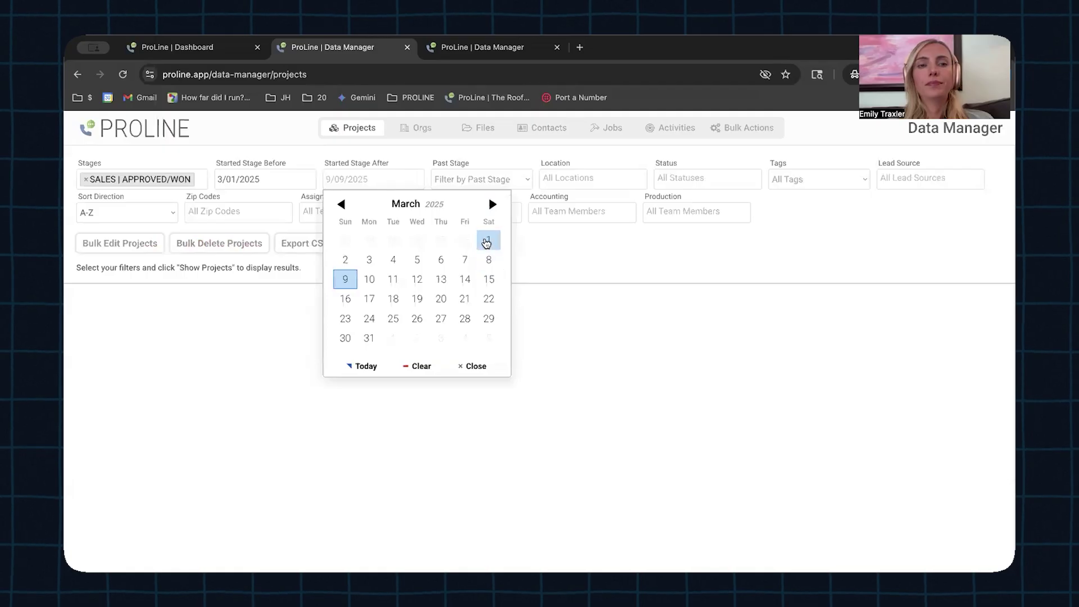
left_click(488, 241)
- Review the options of the Past Stage, Location, Status and Lead Source project filters without selecting any
left_click(474, 180)
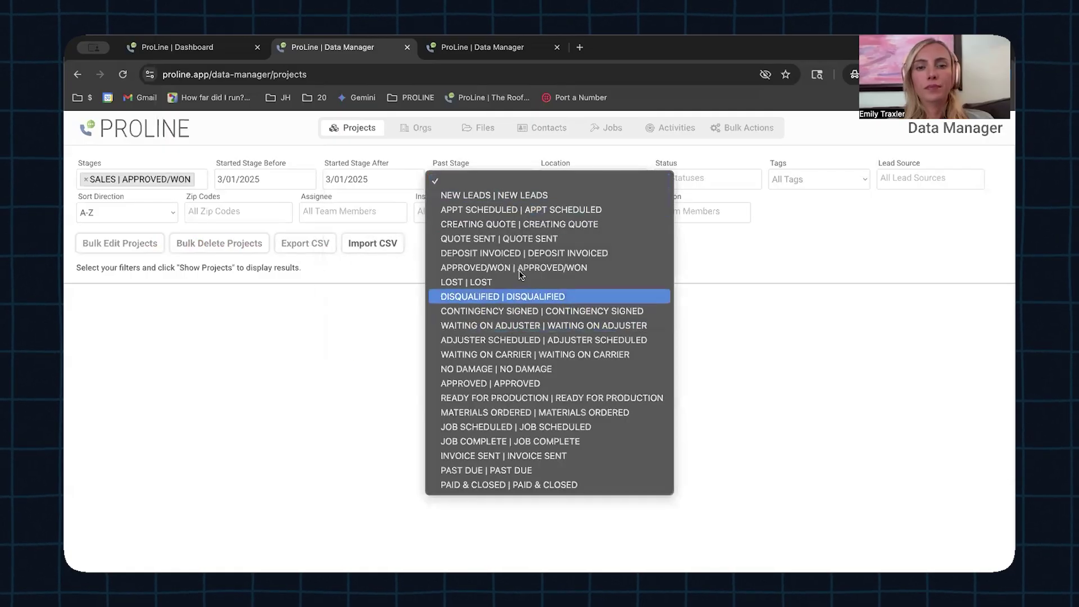
left_click(513, 151)
left_click(599, 174)
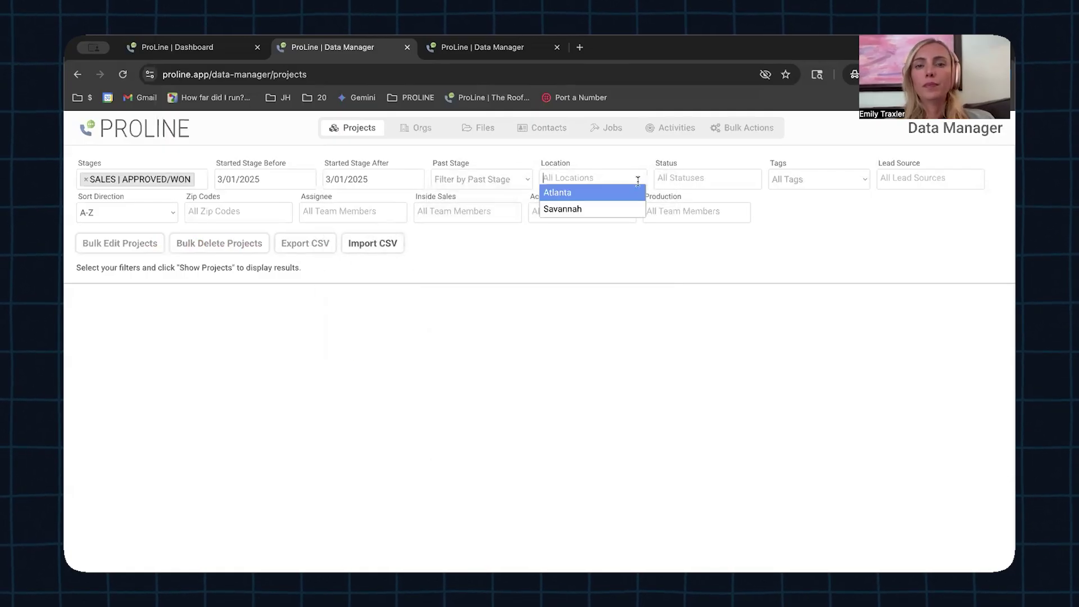
left_click(615, 161)
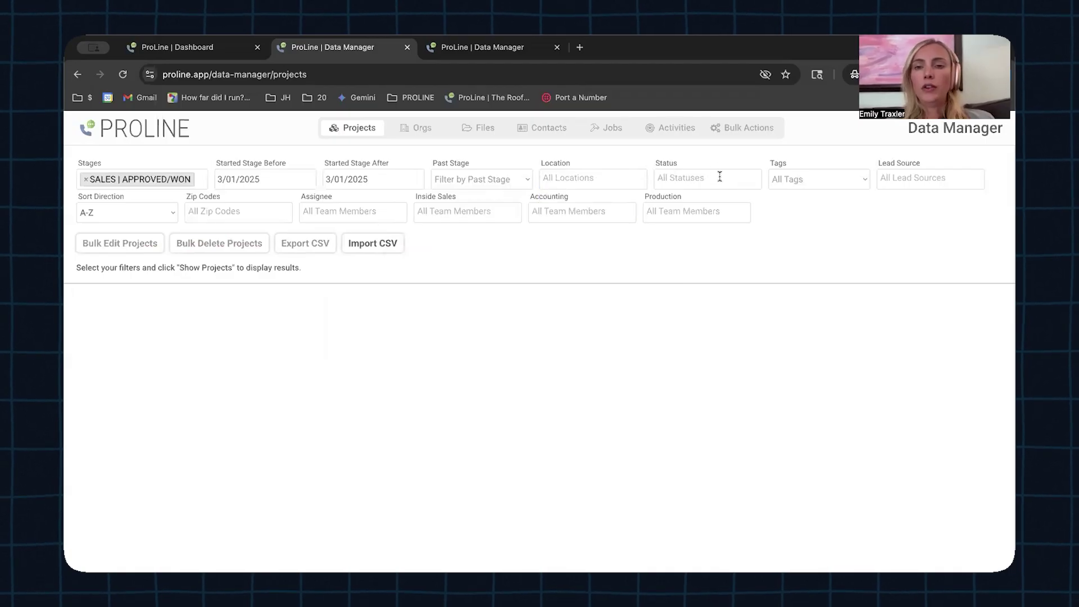
left_click(720, 178)
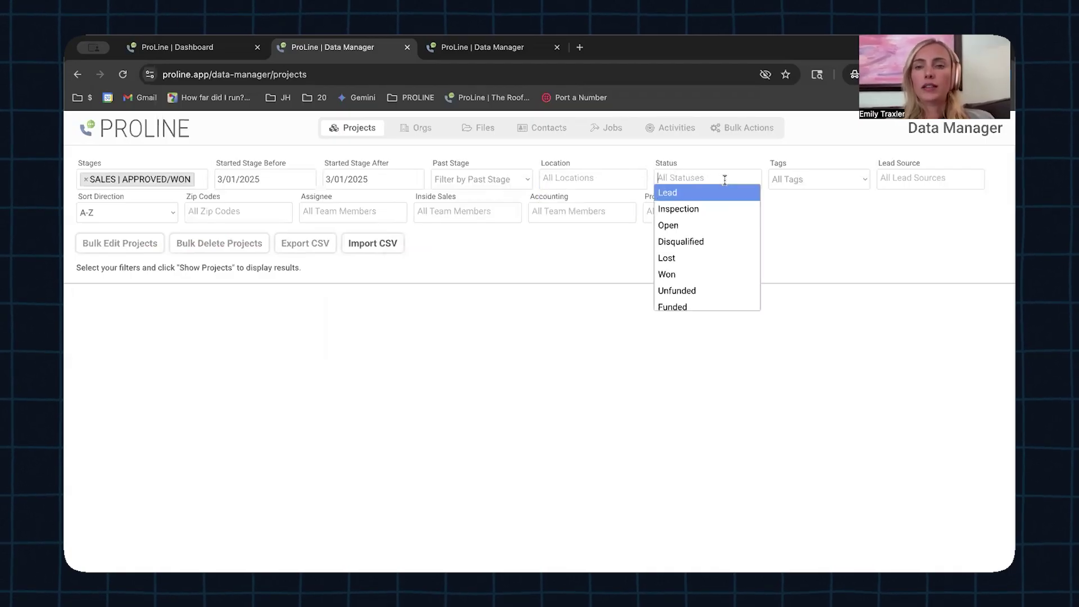
left_click(724, 180)
left_click(961, 179)
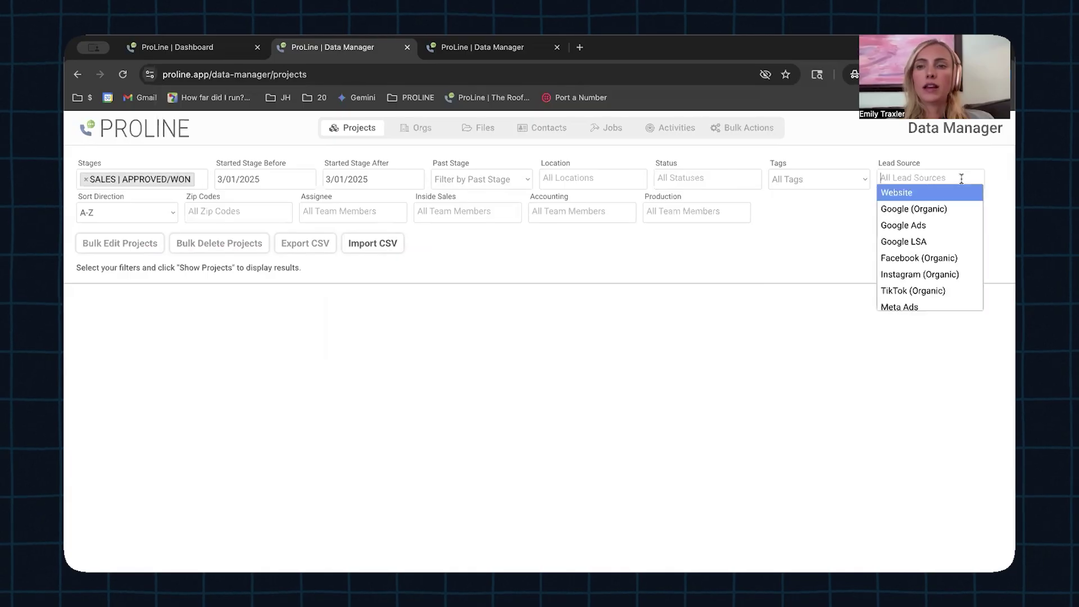
left_click(754, 222)
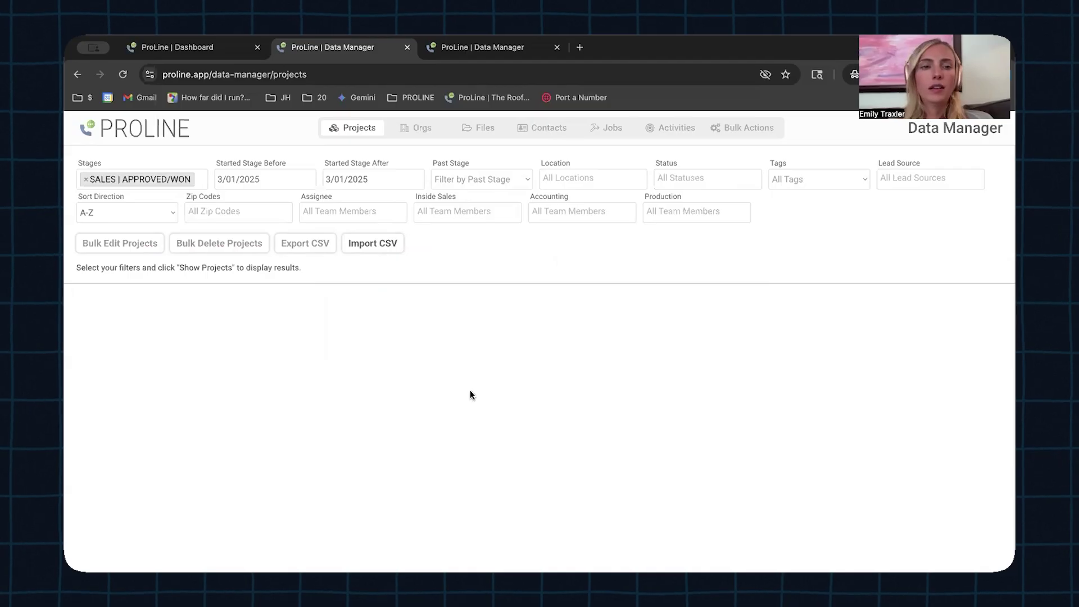
- Filter the projects by a team member as assignee, and remove that assignee filter again
left_click(351, 209)
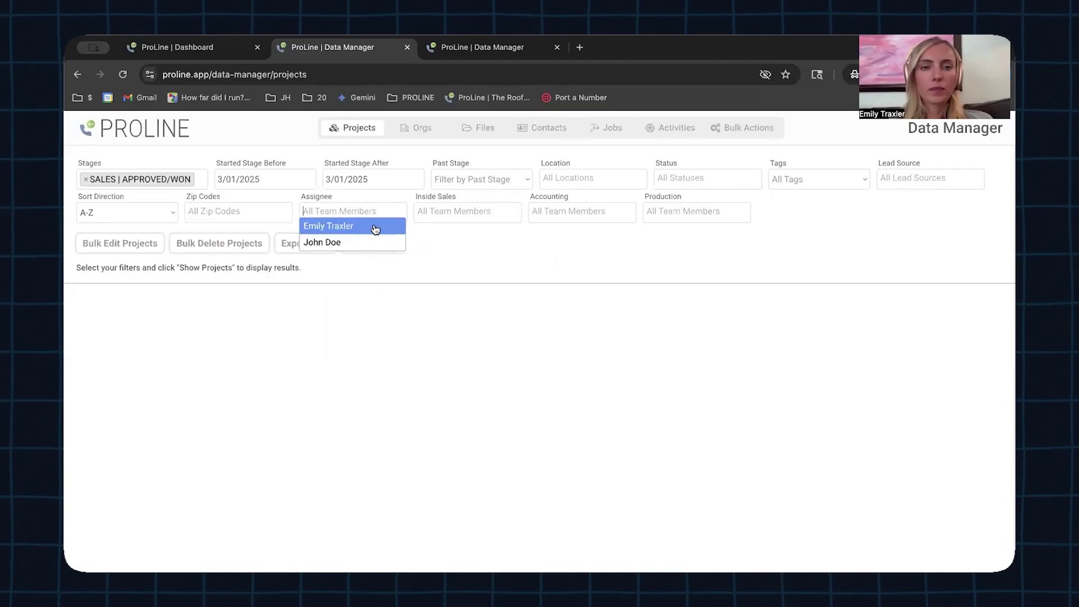
left_click(375, 227)
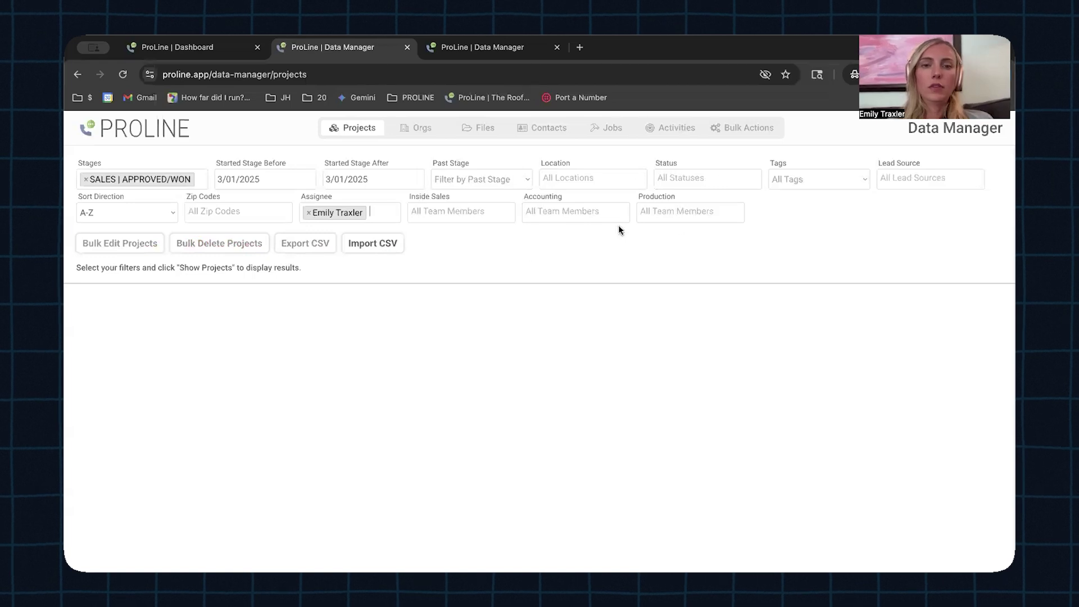
left_click(310, 212)
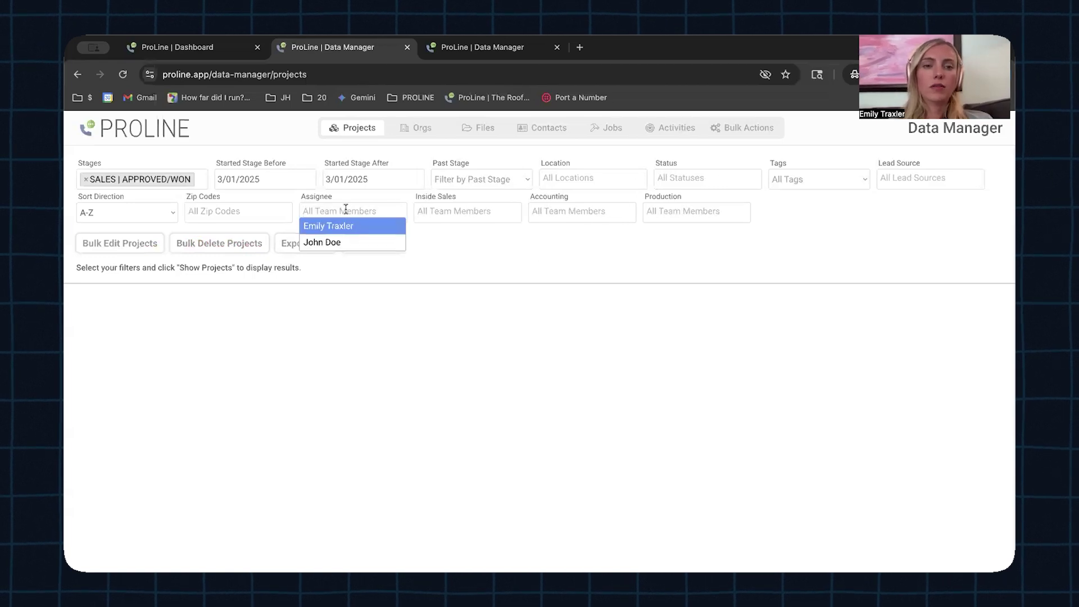
left_click(417, 211)
left_click(414, 192)
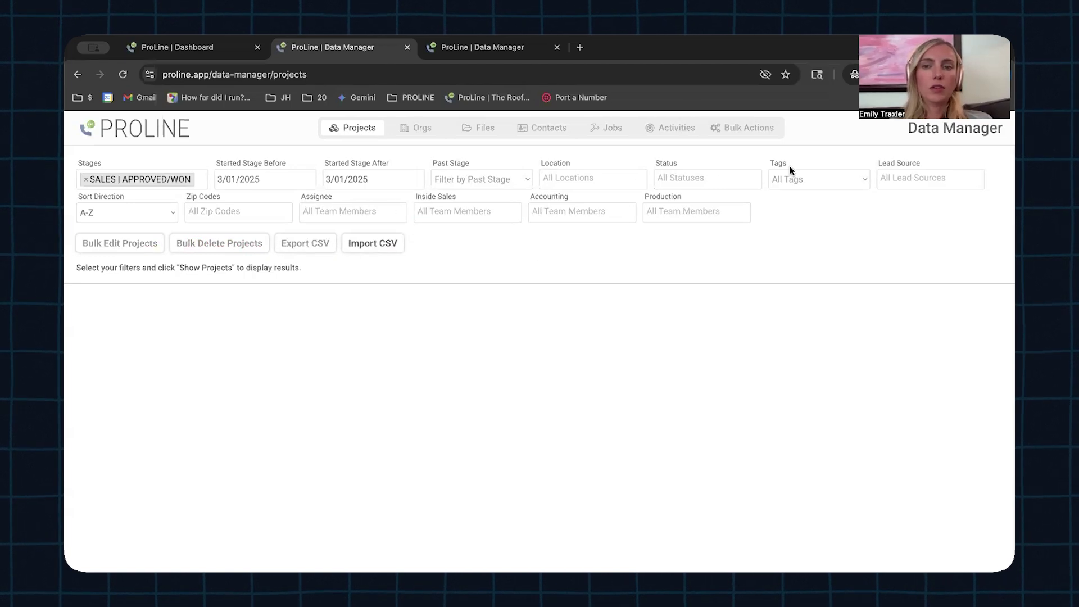
- Clear the Started Stage After and Started Stage Before dates, and review the Past Stage filter's options
left_click(382, 177)
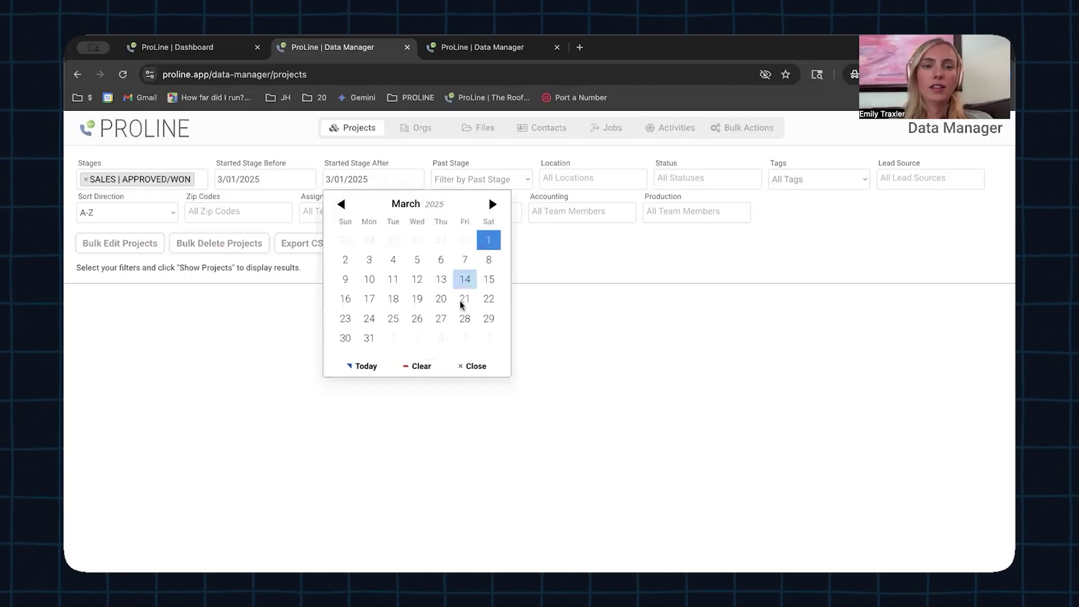
left_click(417, 372)
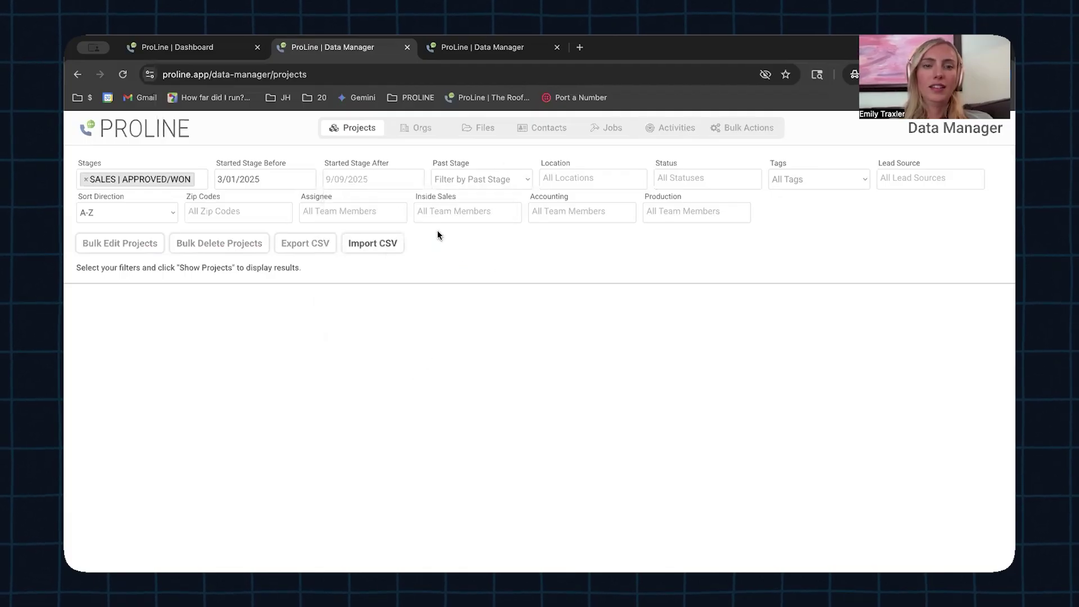
left_click(296, 183)
left_click(309, 366)
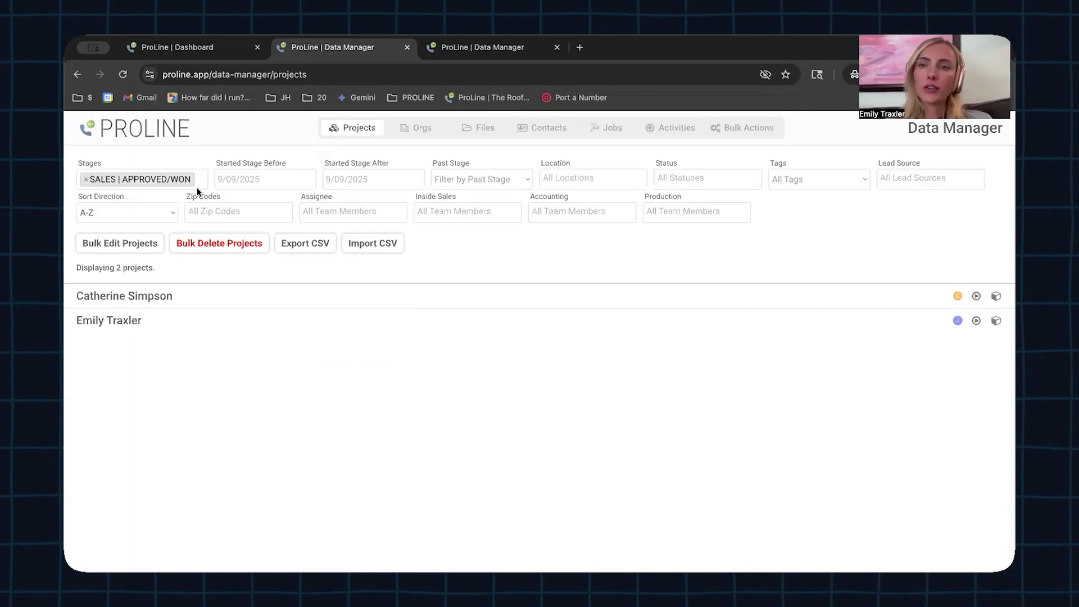
left_click(502, 178)
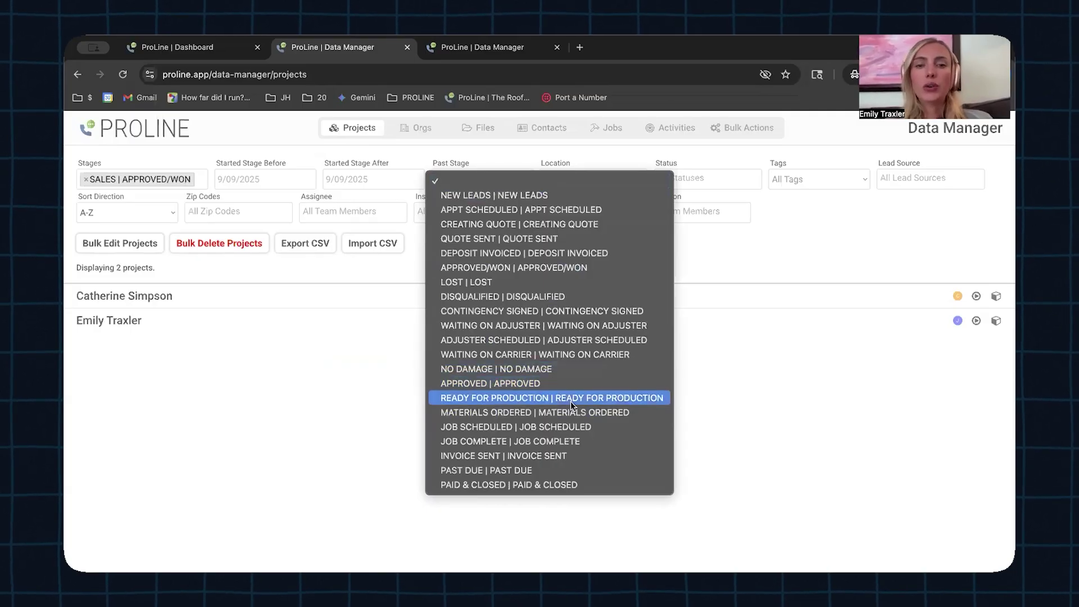
left_click(810, 186)
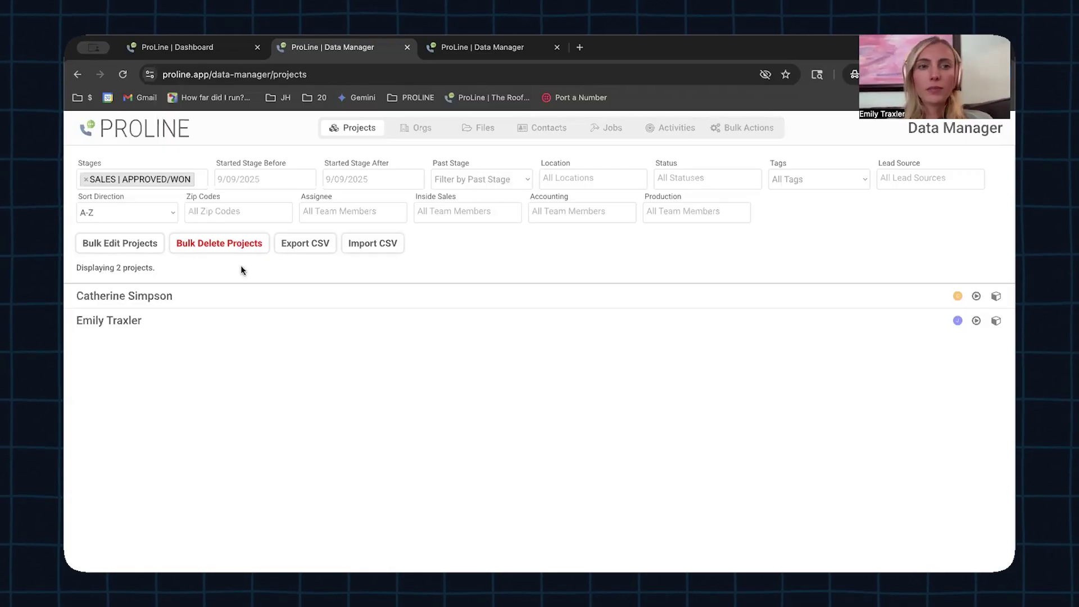
- Return to the ProLine dashboard and open a fresh Data Manager session from its main navigation
left_click(198, 47)
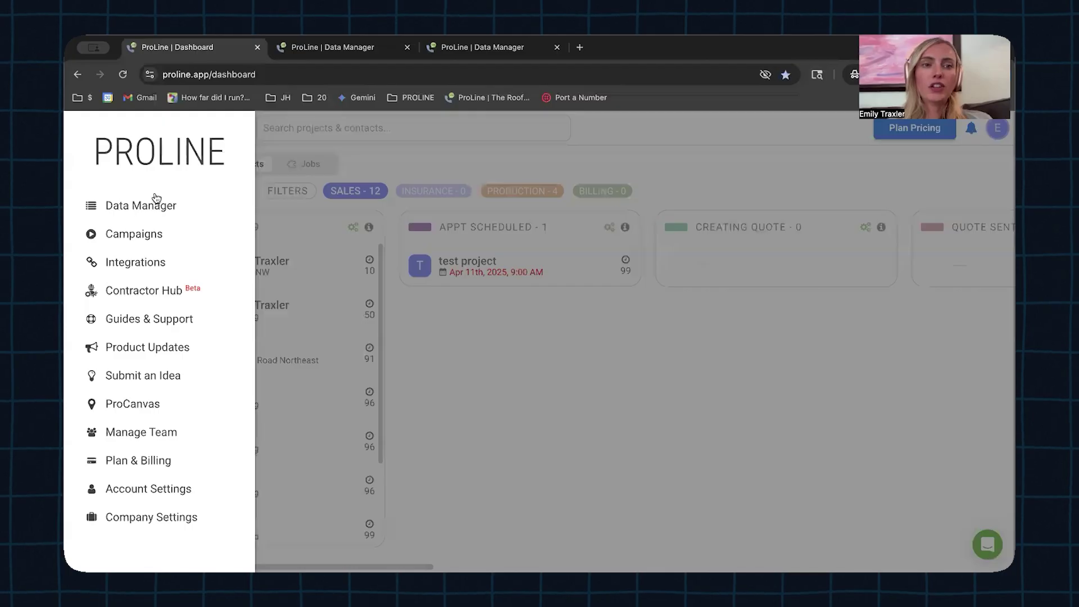
left_click(331, 145)
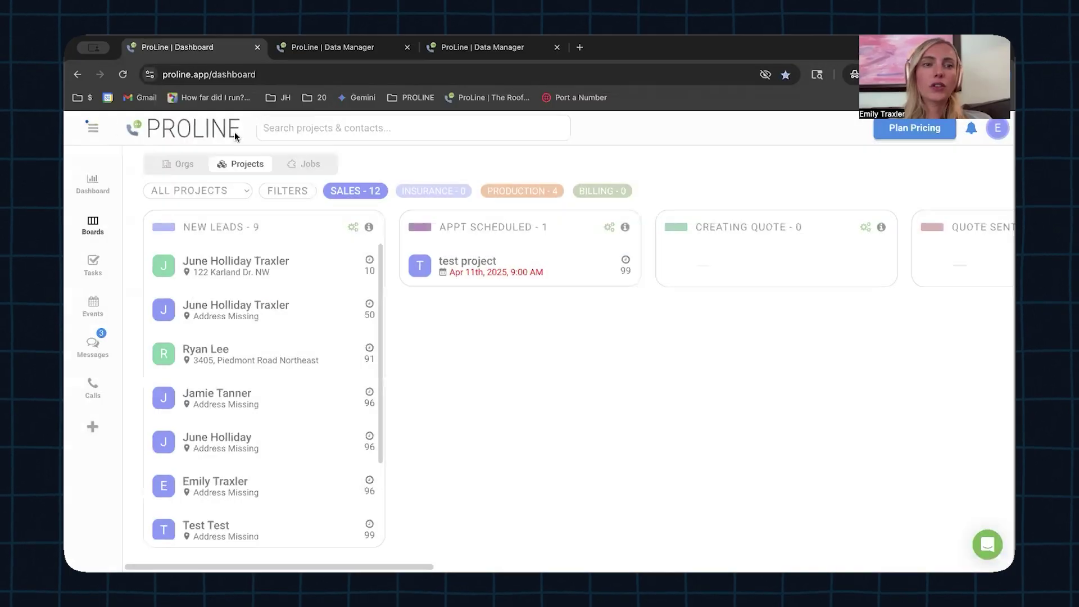
left_click(89, 126)
left_click(138, 207)
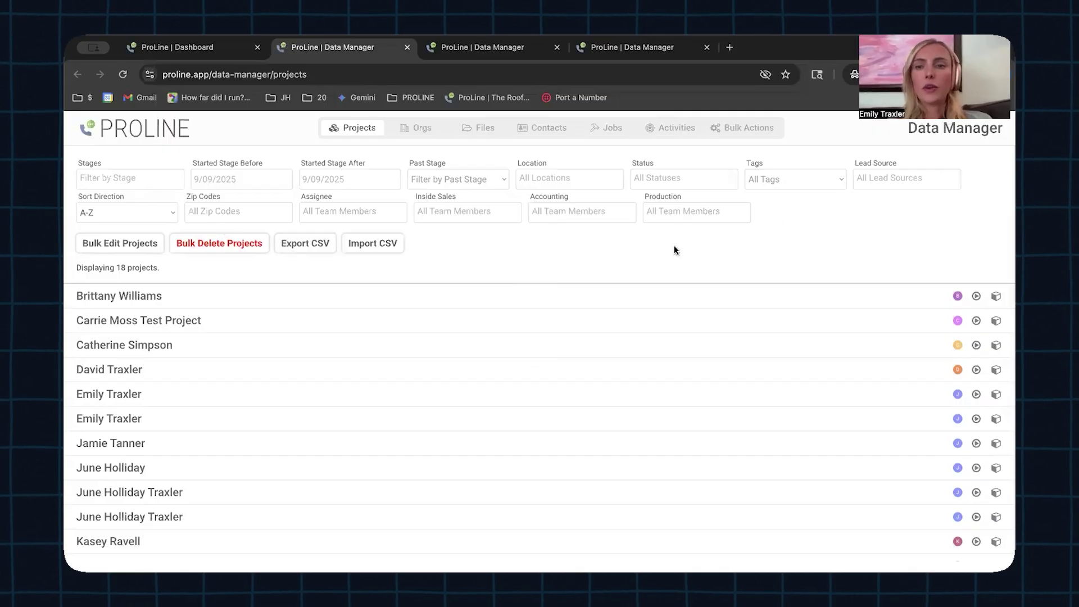
- Review the bulk edit options for projects, including the tags to add, and the bulk delete options, dismissing both without applying anything
left_click(130, 244)
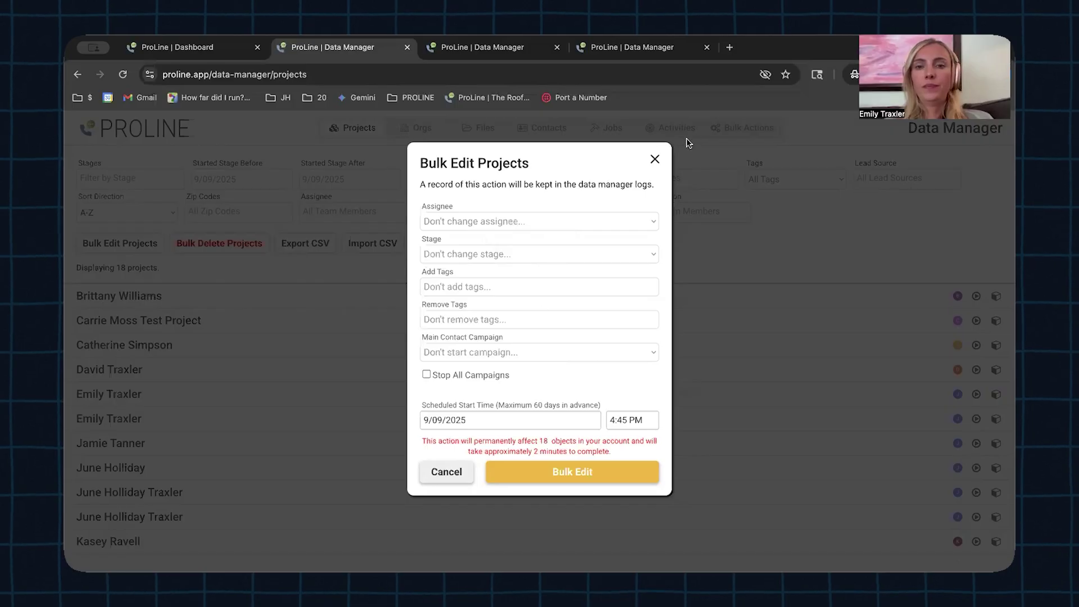
left_click(519, 287)
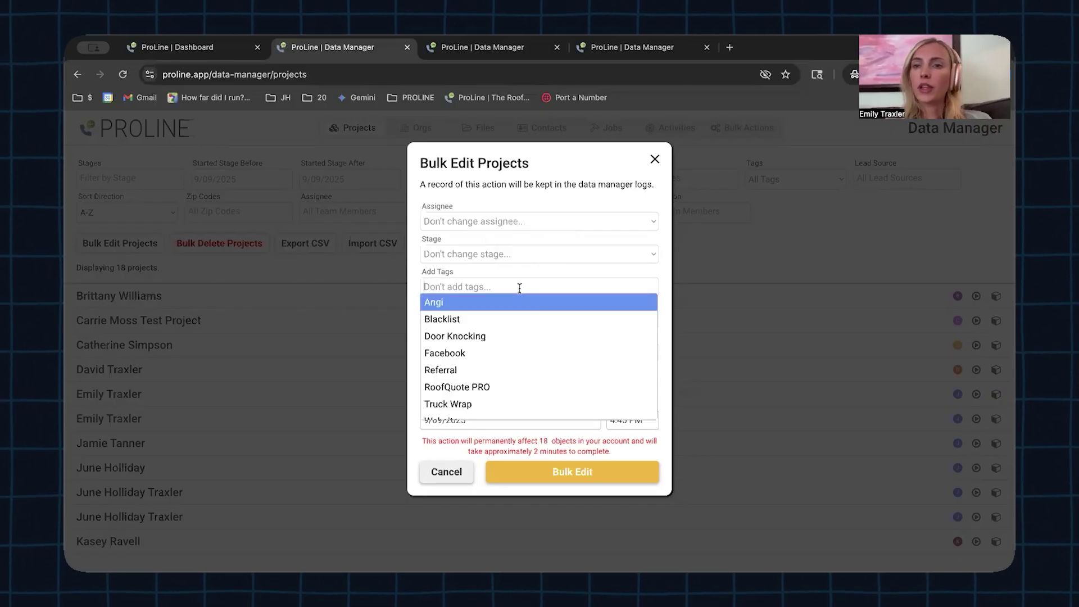
left_click(560, 276)
left_click(653, 161)
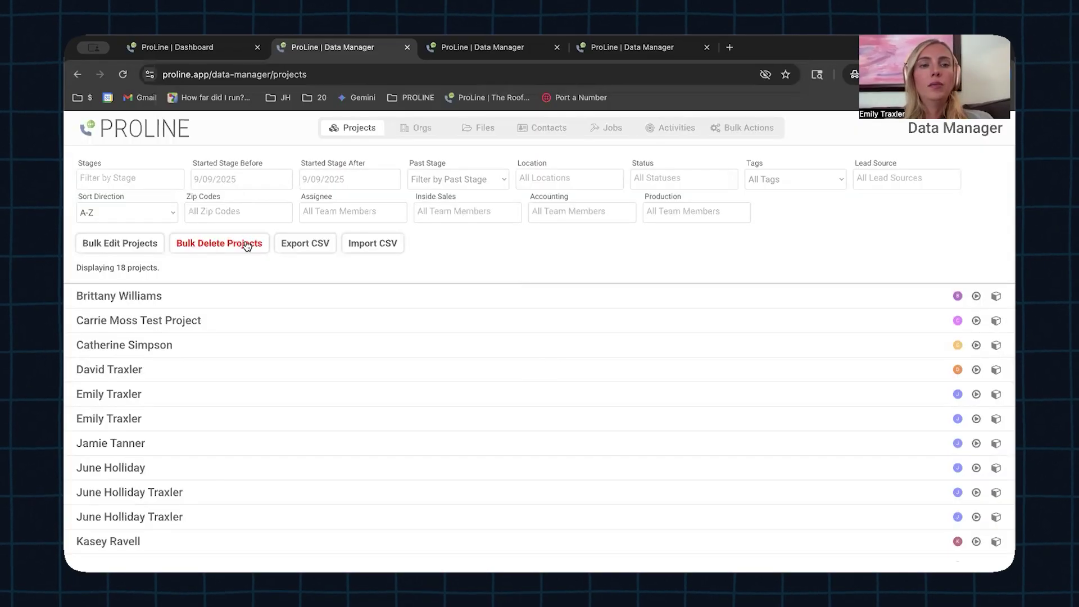
left_click(239, 243)
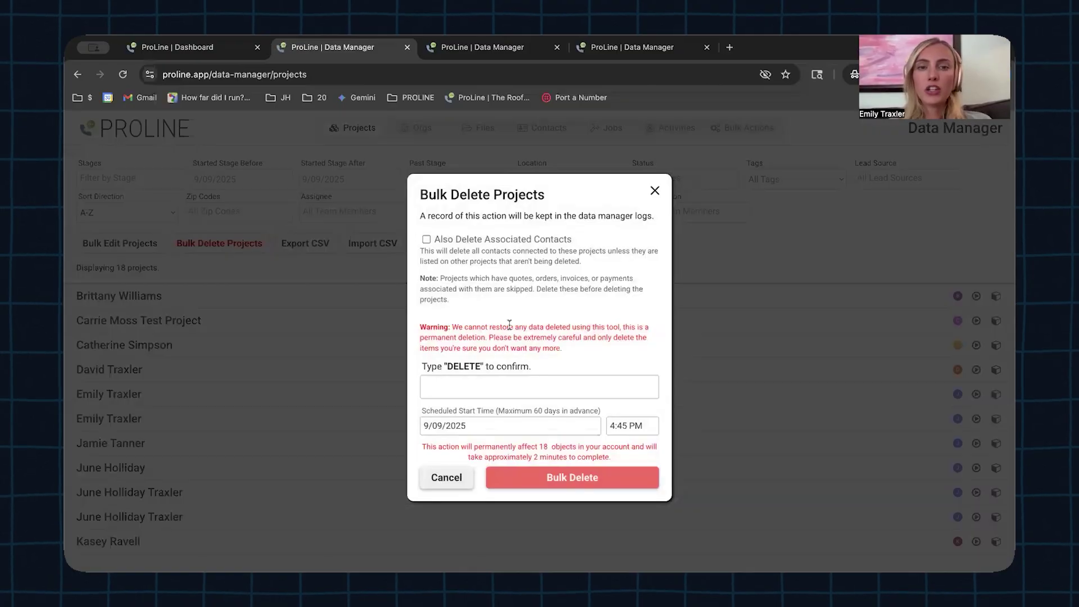
left_click(655, 192)
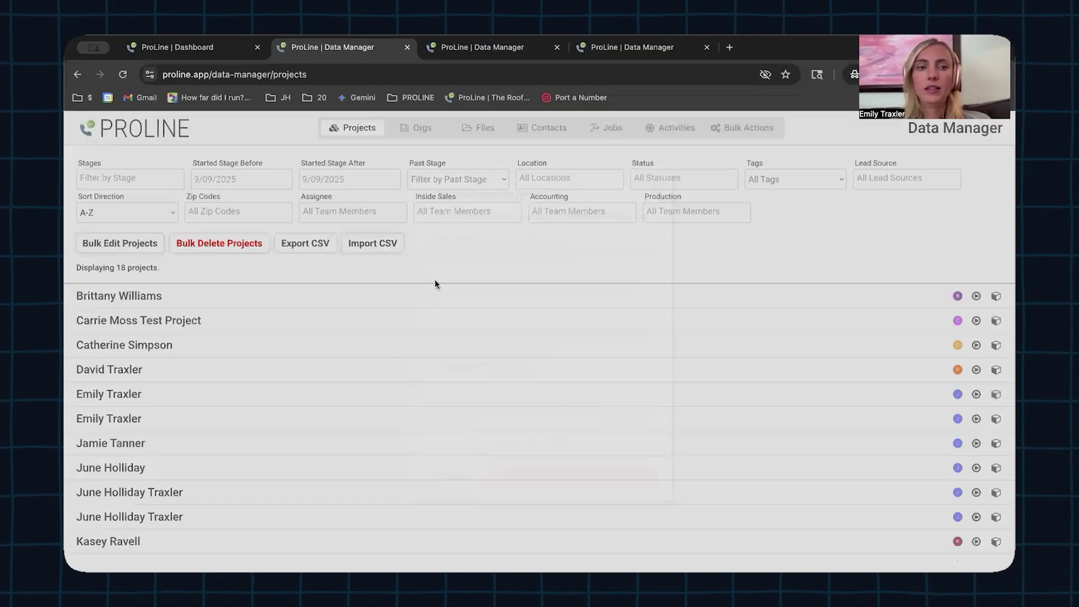